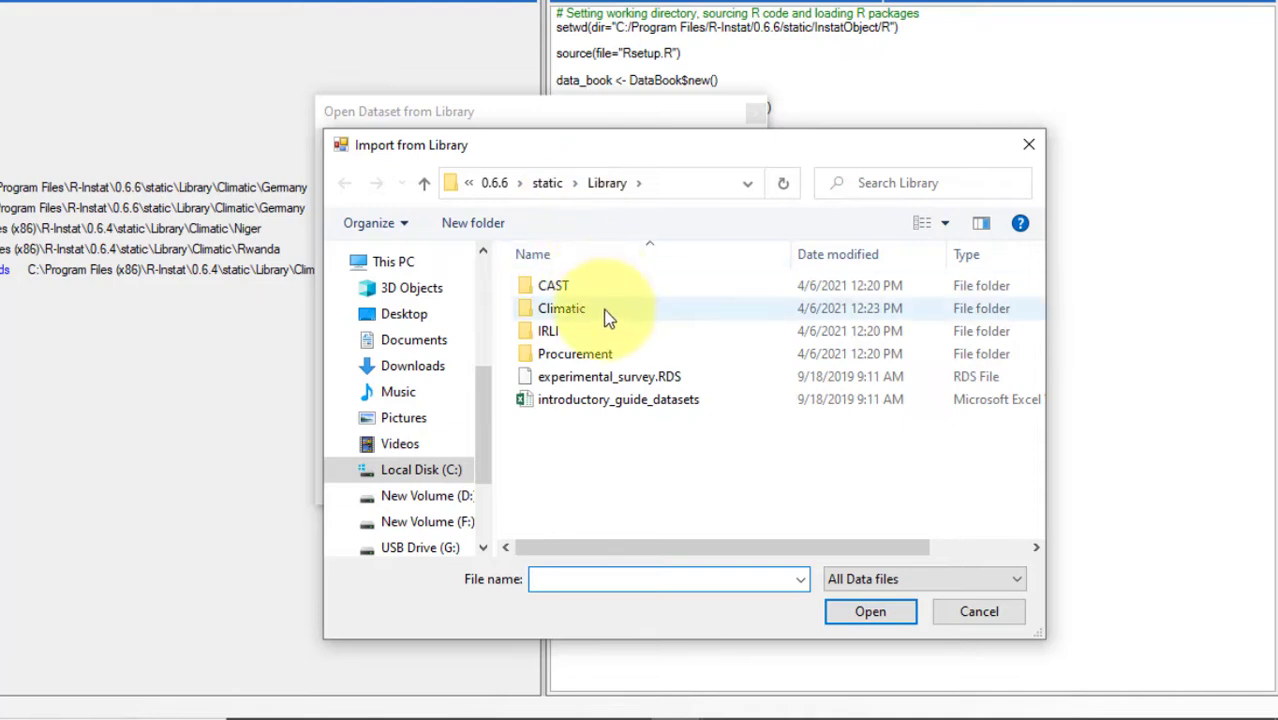
- Open the germany_4stations Excel file from the library's Climatic > Germany folder
double_click(600, 312)
double_click(607, 316)
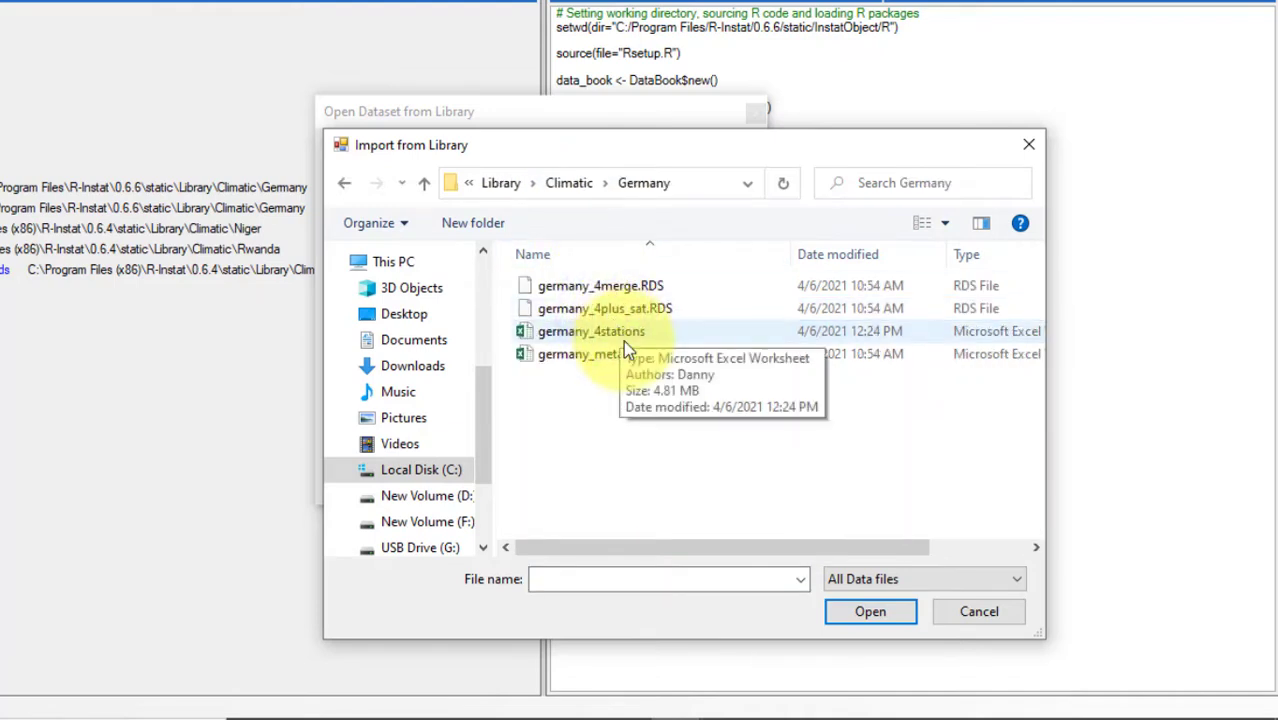
left_click(620, 333)
left_click(862, 618)
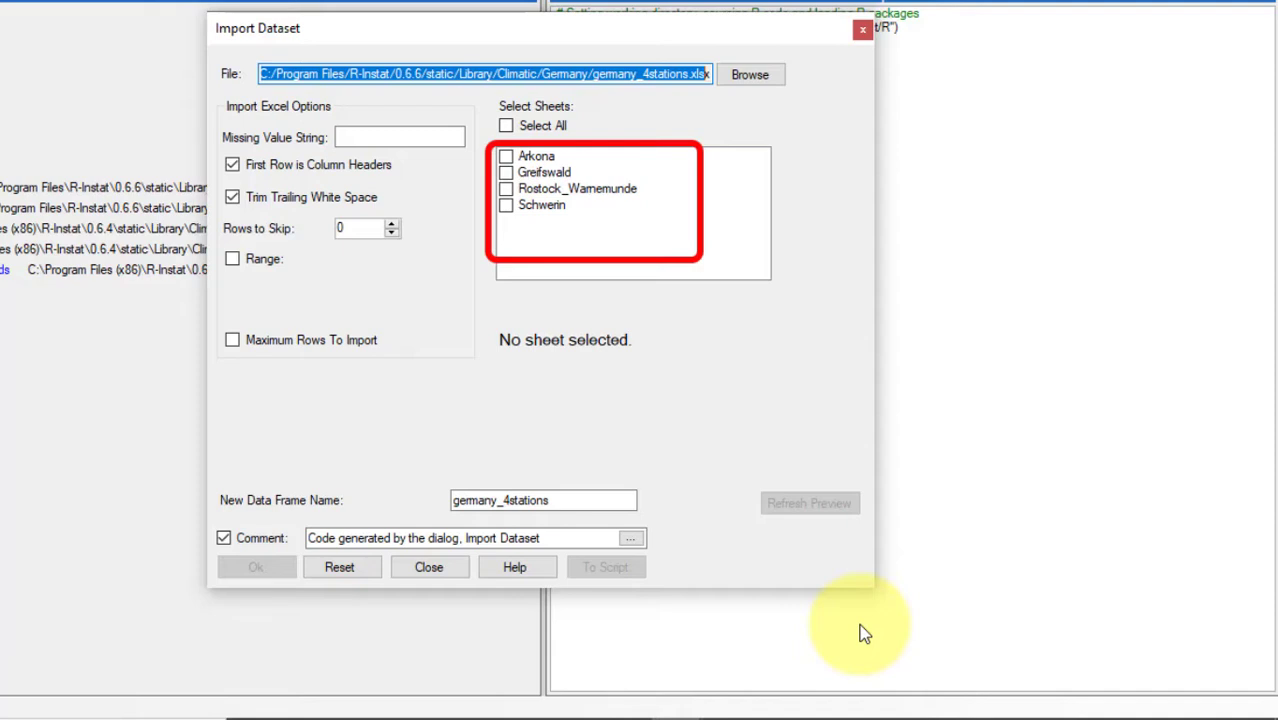
- Import all four station sheets from the workbook, with -999 as the missing value string
left_click(507, 157)
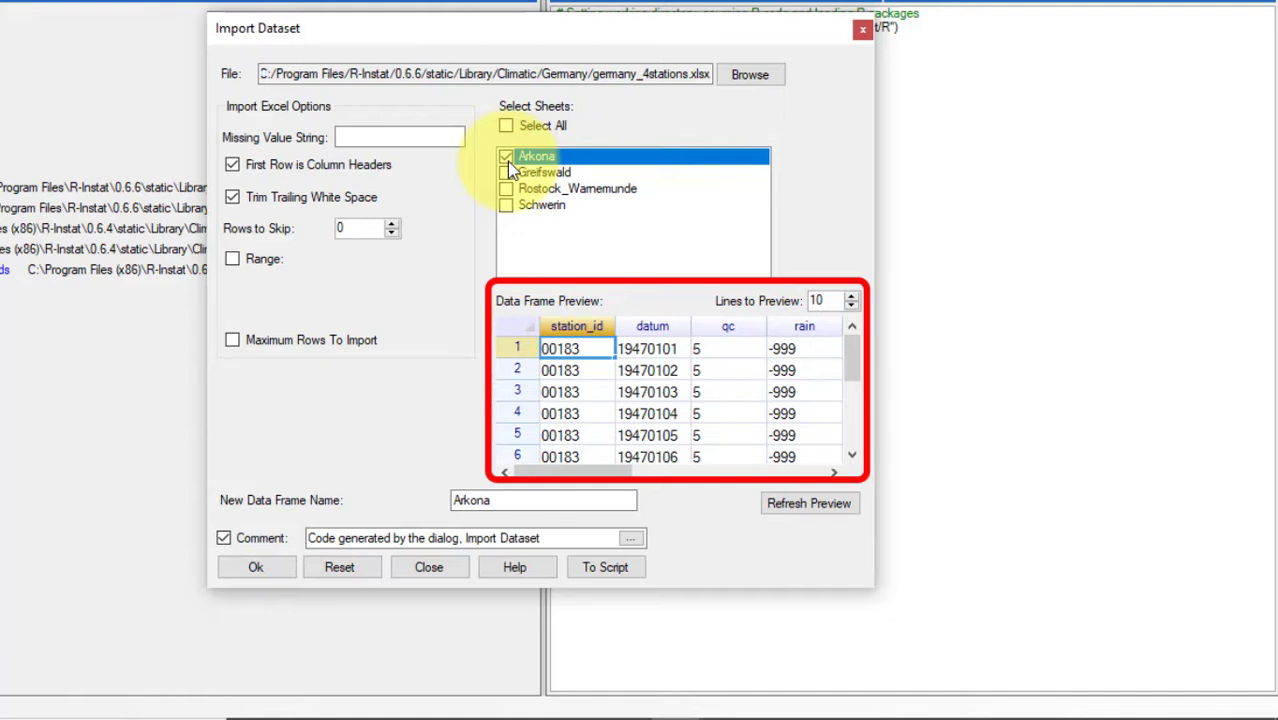
left_click(395, 135)
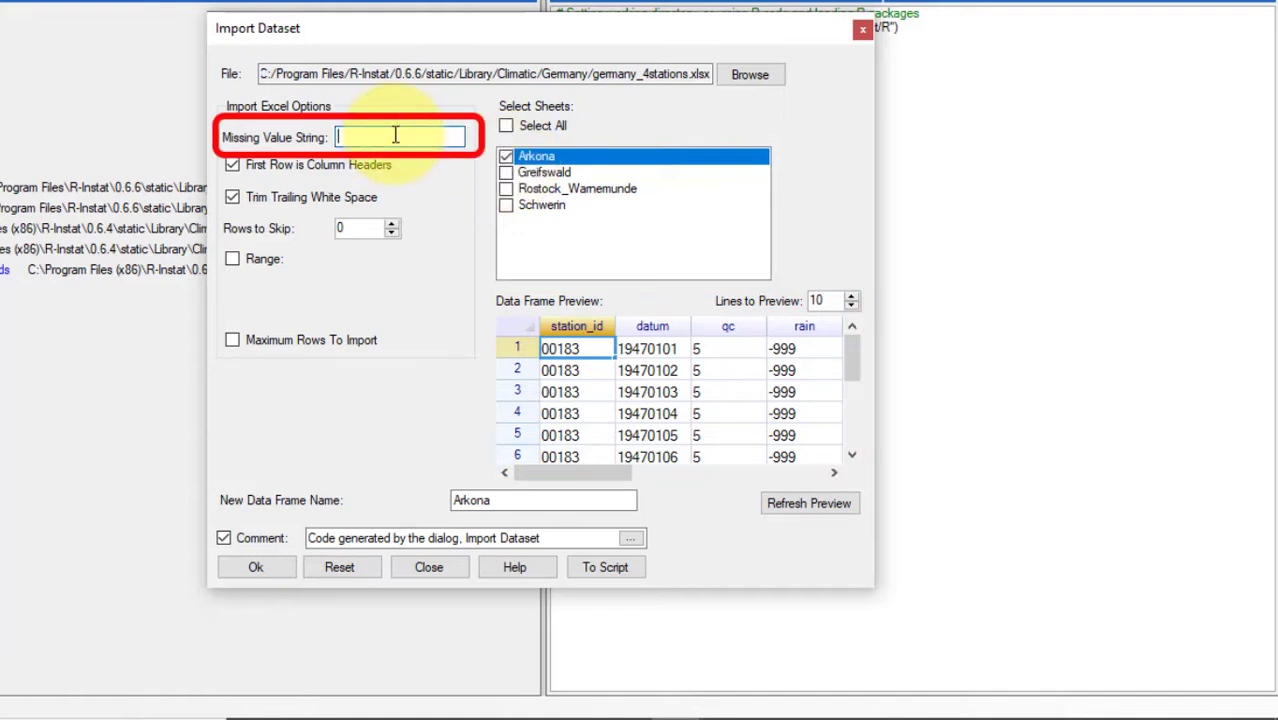
type("-999")
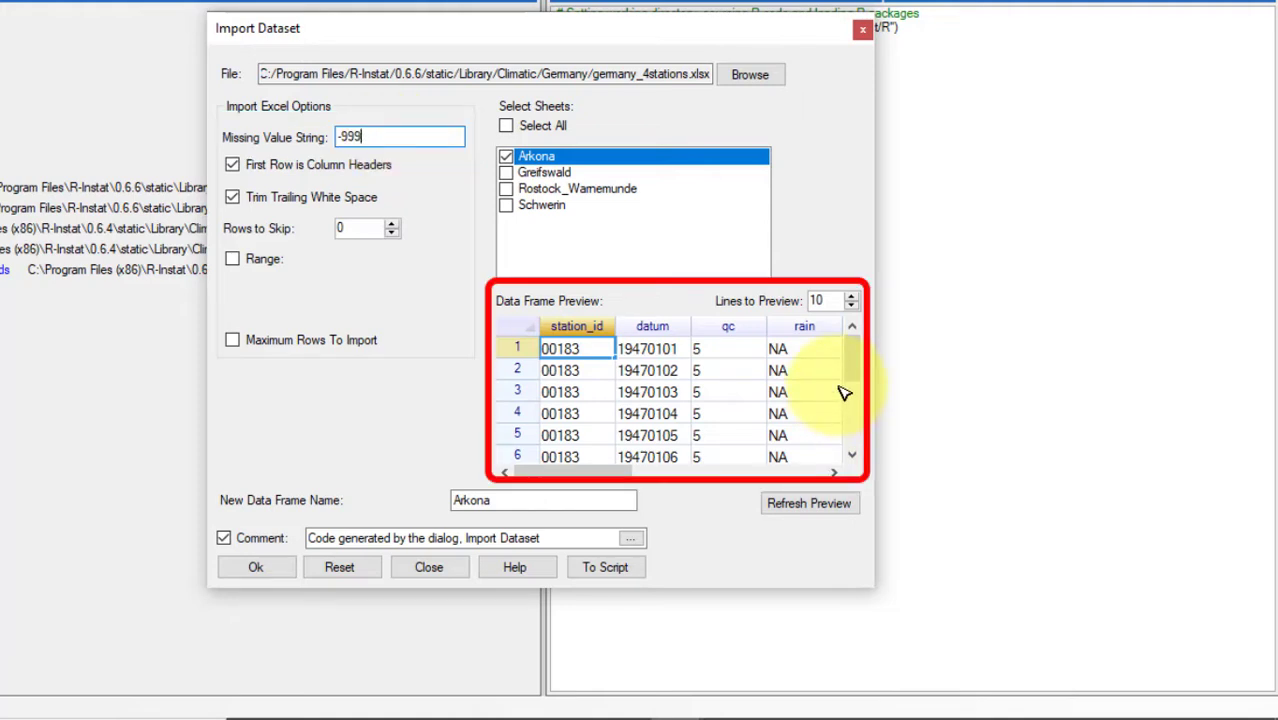
left_click(506, 126)
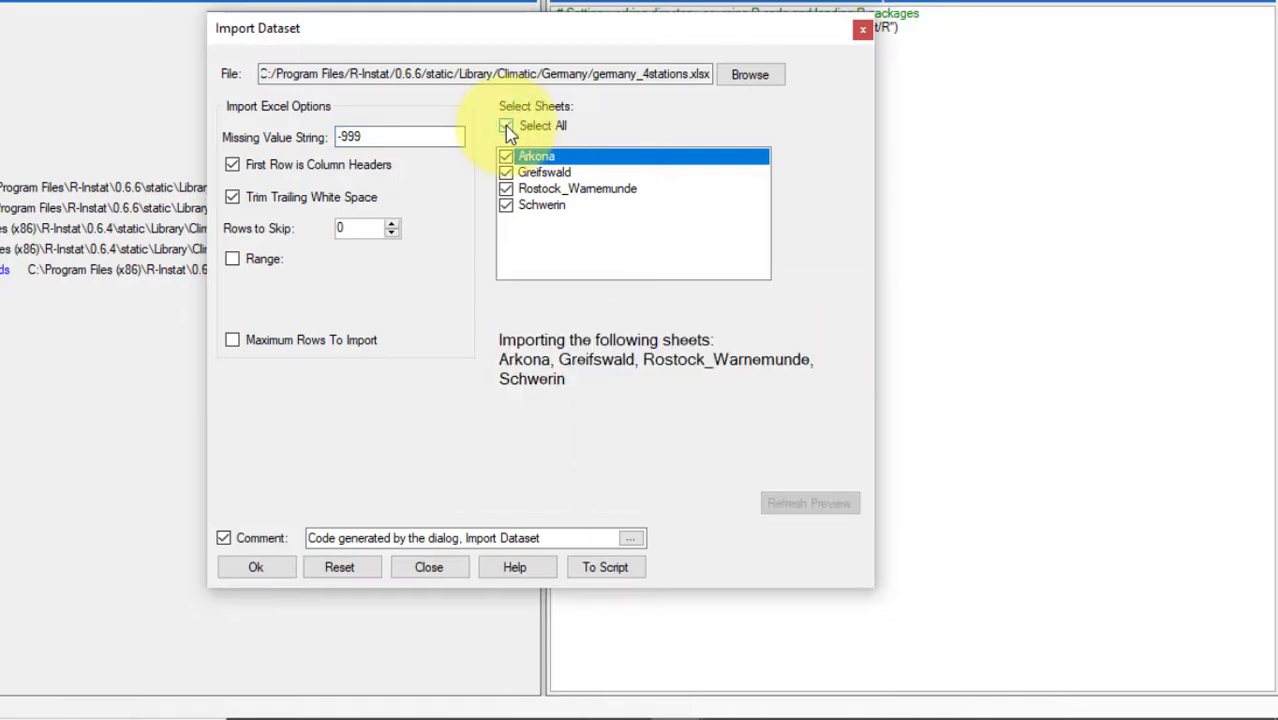
left_click(255, 567)
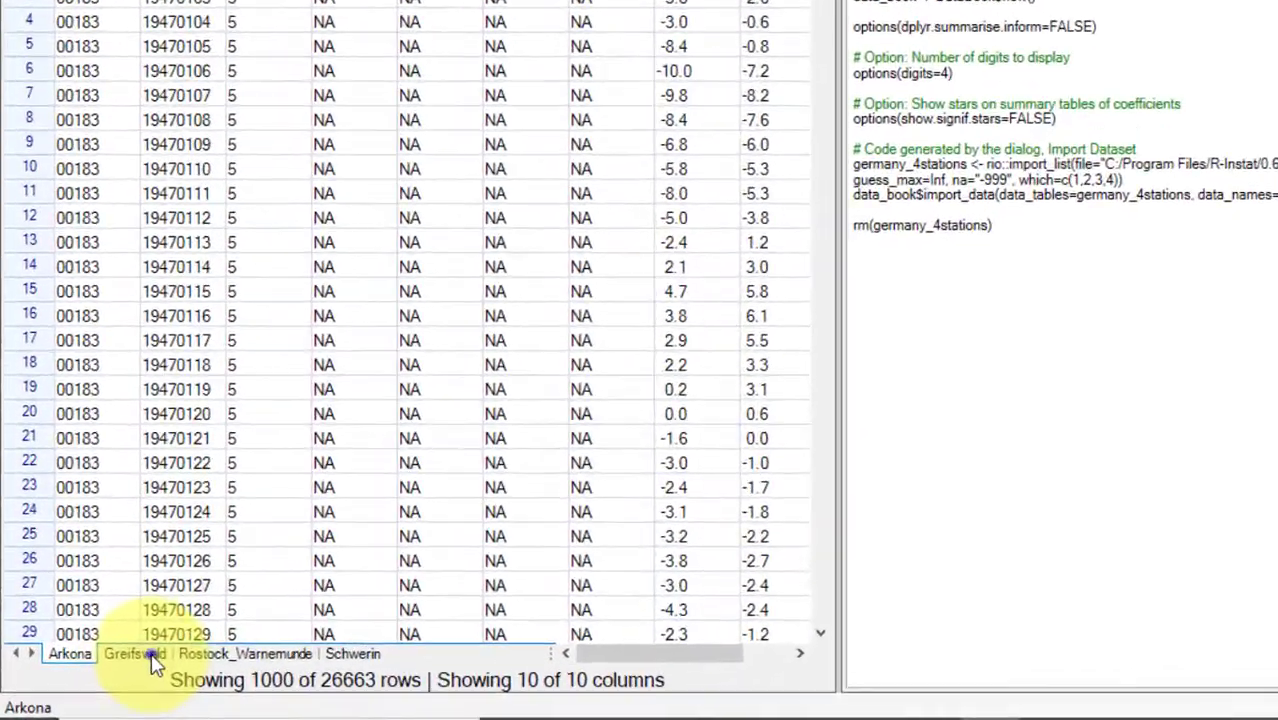
- Look through the Greifswald, Rostock_Warnemunde, Schwerin and Arkona data frames, comparing their columns and the datum format
left_click(108, 662)
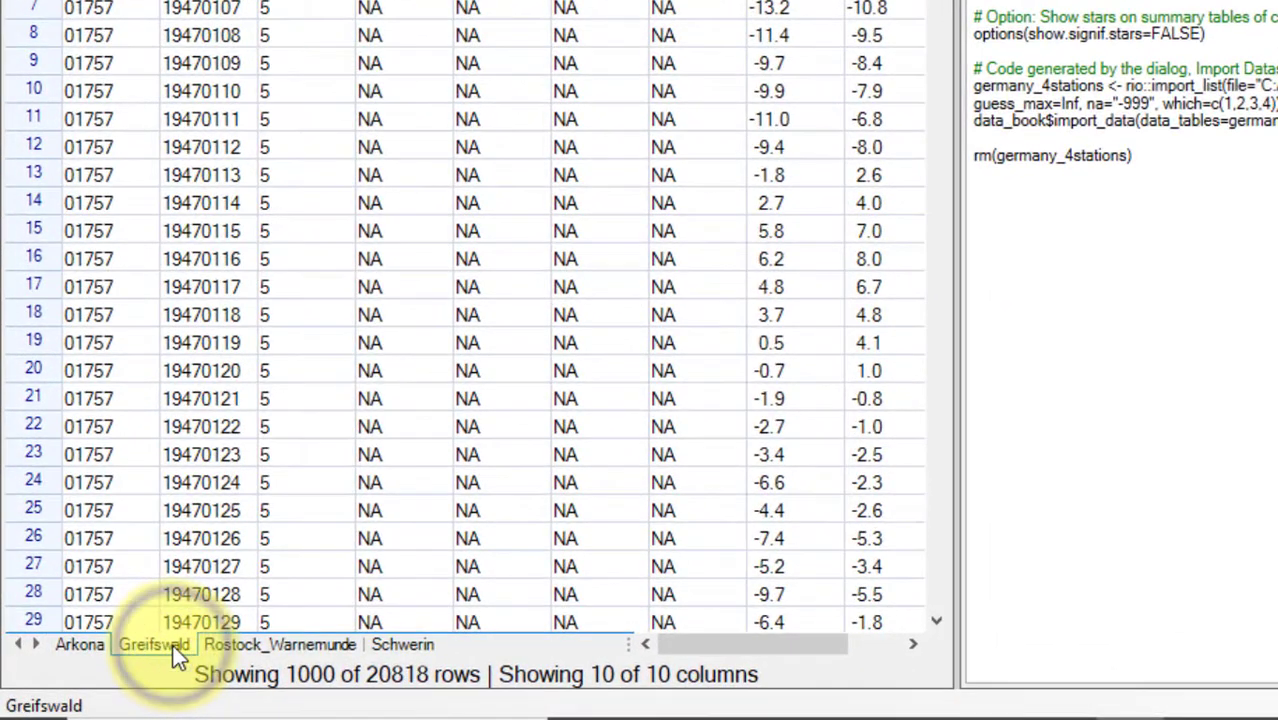
left_click(224, 648)
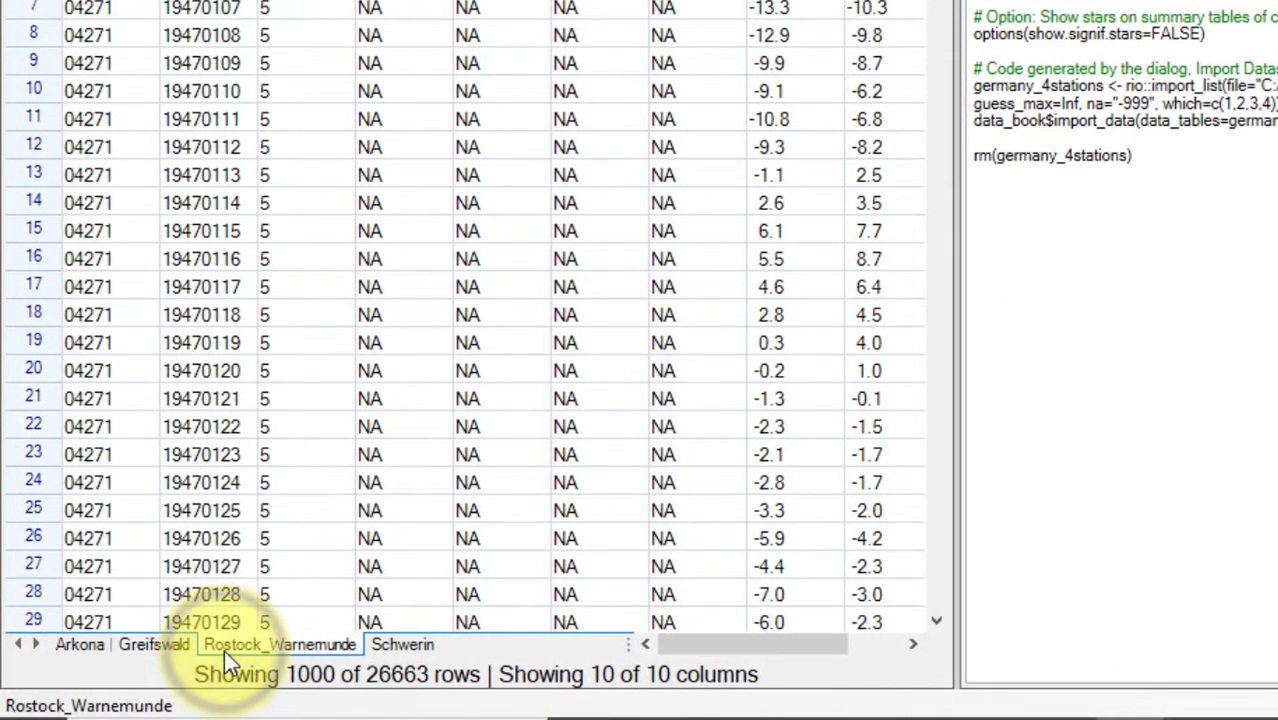
left_click(392, 647)
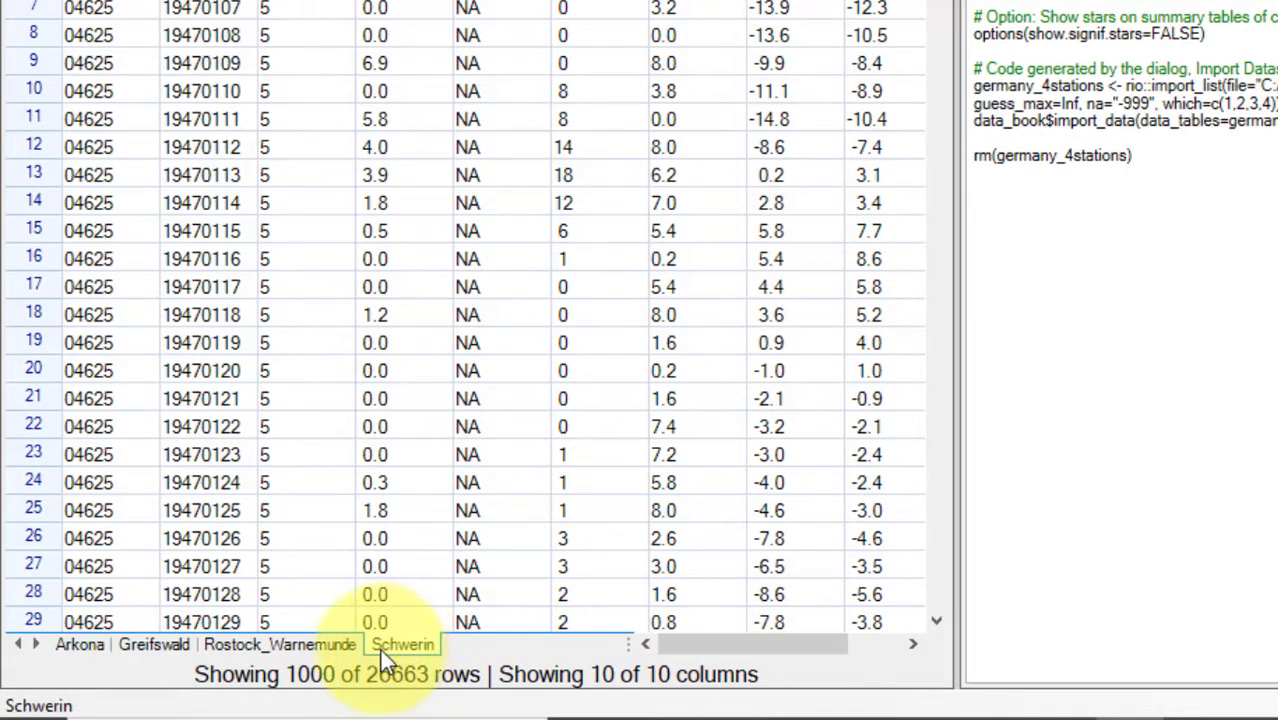
left_click(322, 648)
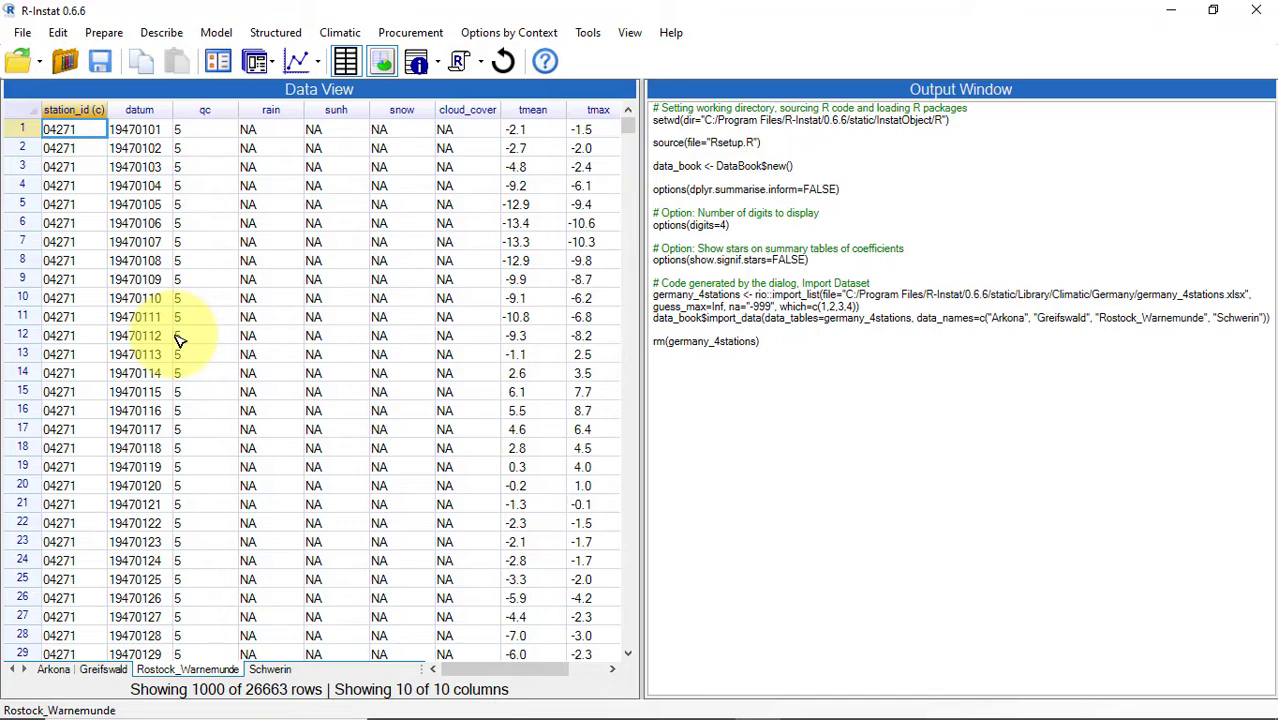
left_click(103, 669)
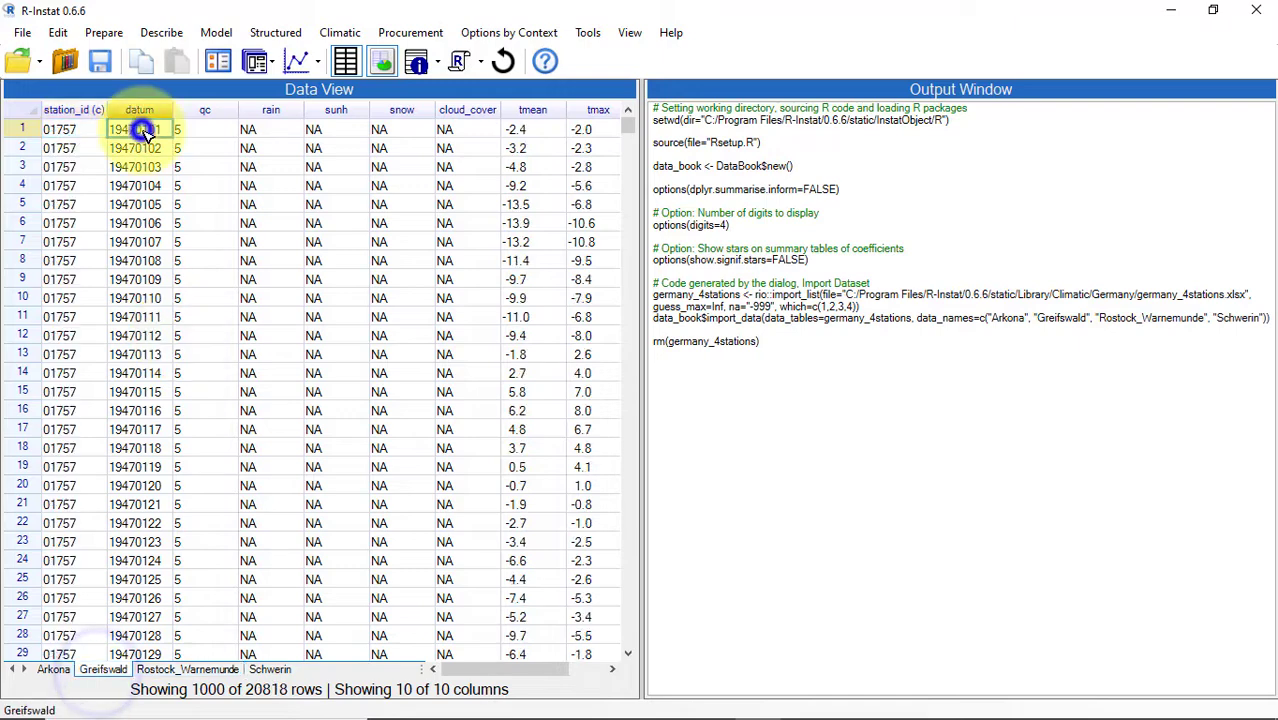
left_click(53, 669)
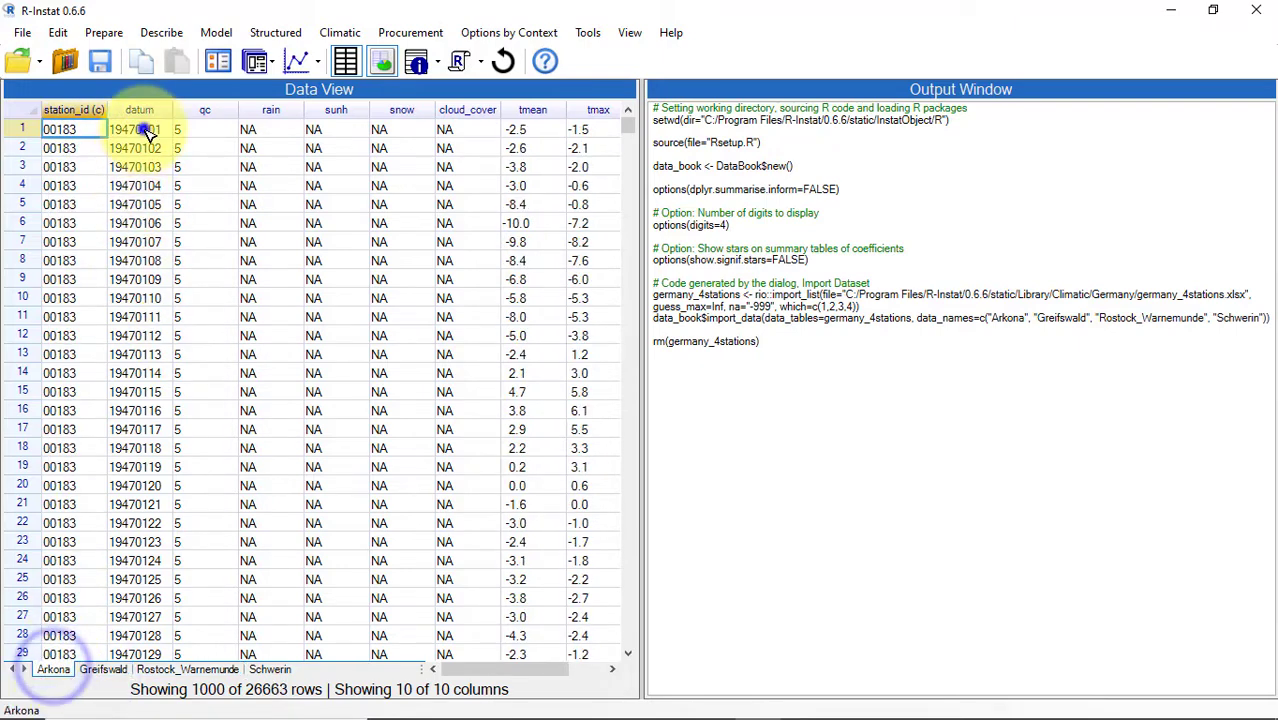
left_click(141, 131)
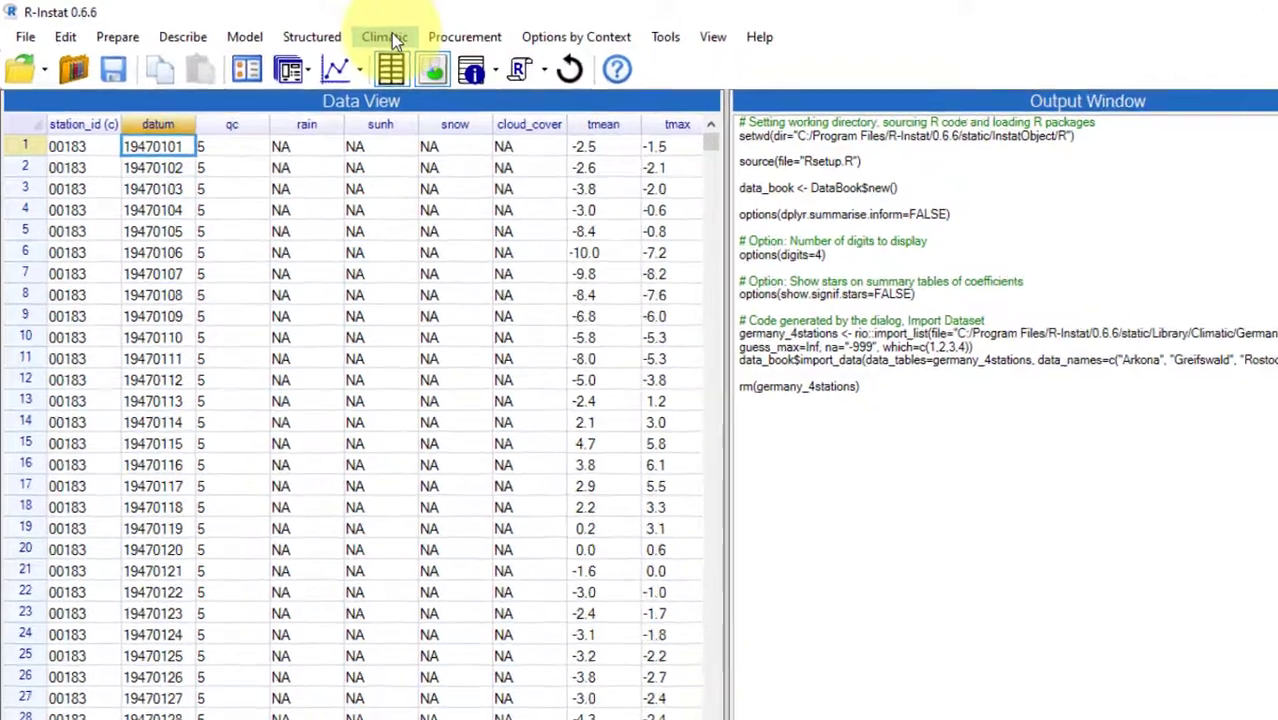
- Start appending climatic data frames and include all four station data frames in the selection
left_click(342, 33)
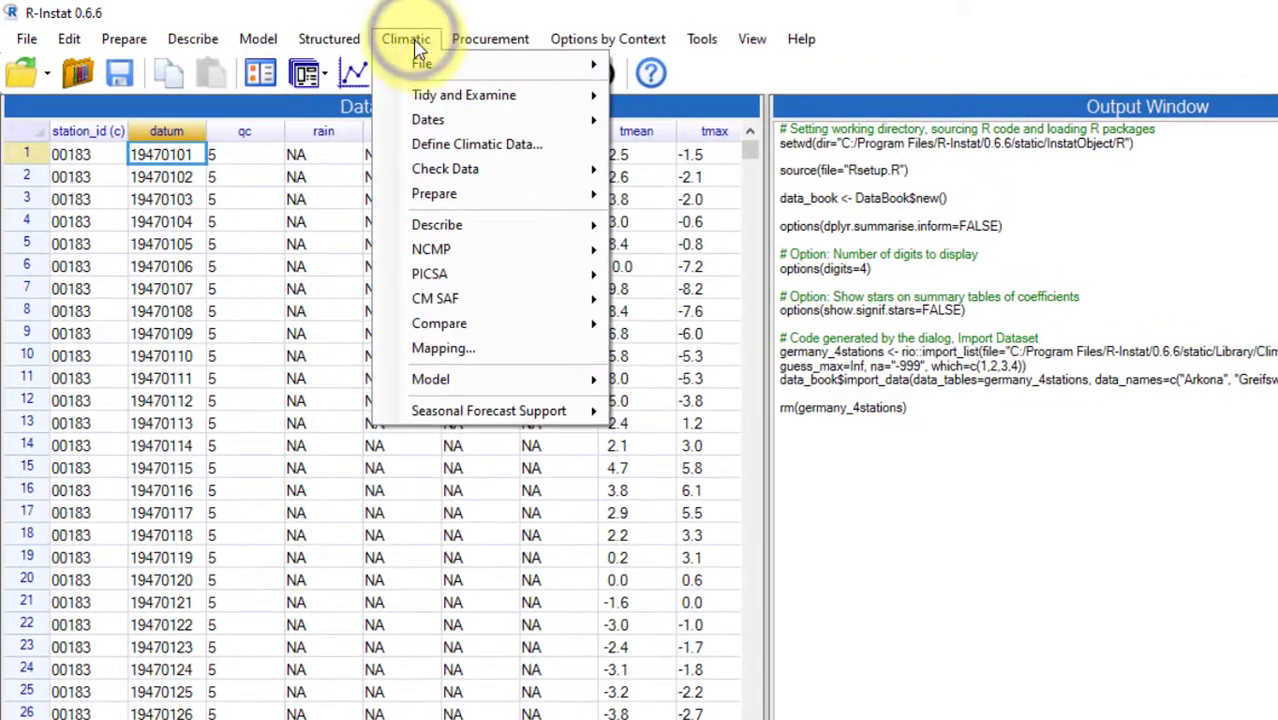
mouse_move(445, 95)
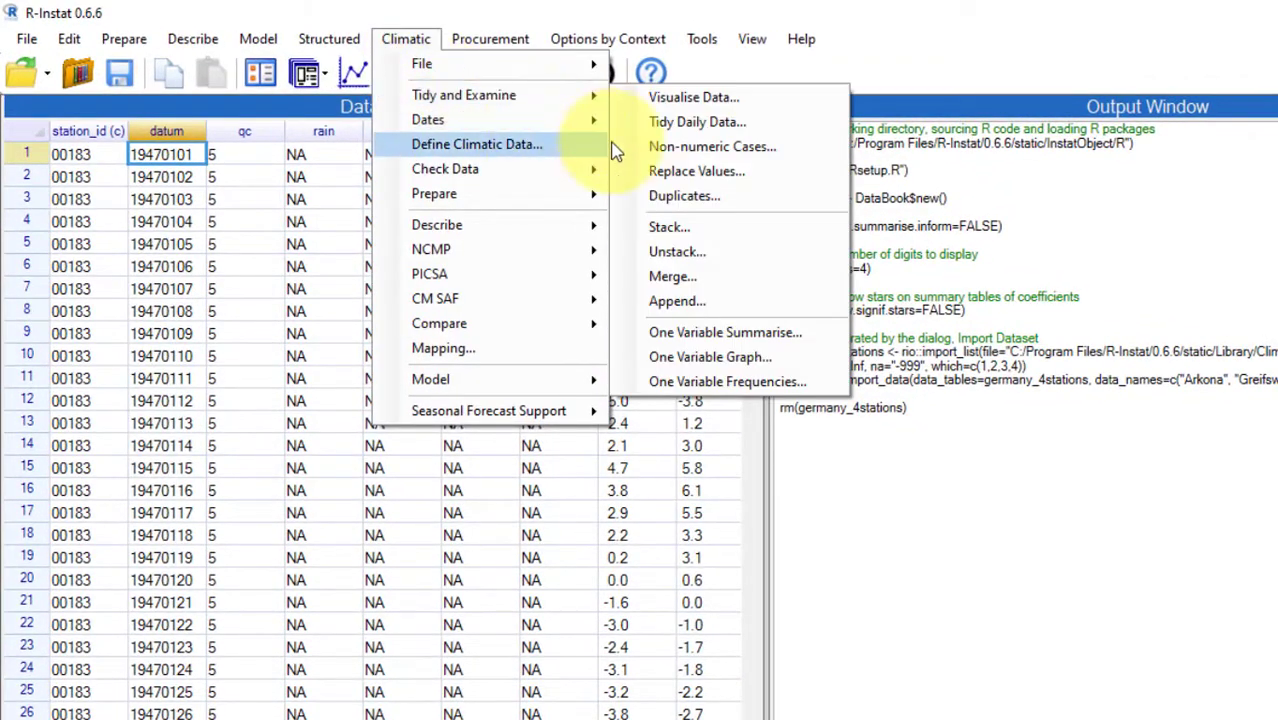
left_click(672, 300)
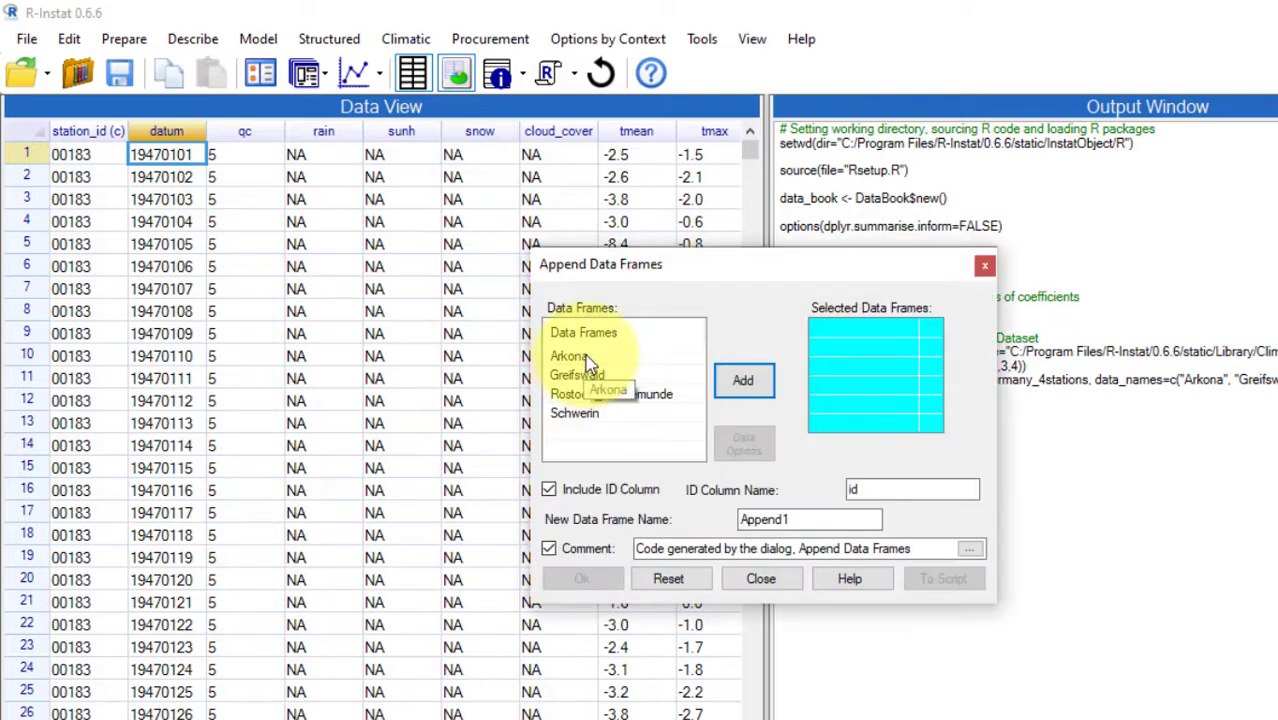
right_click(590, 362)
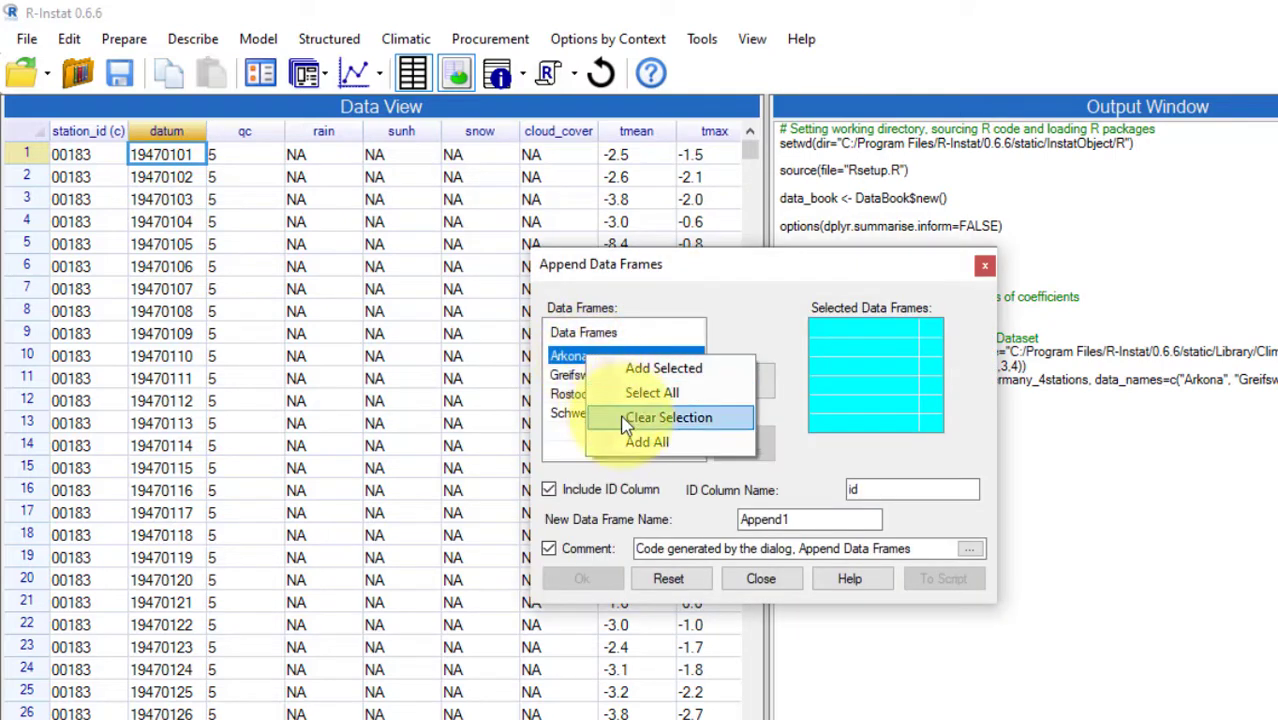
left_click(640, 442)
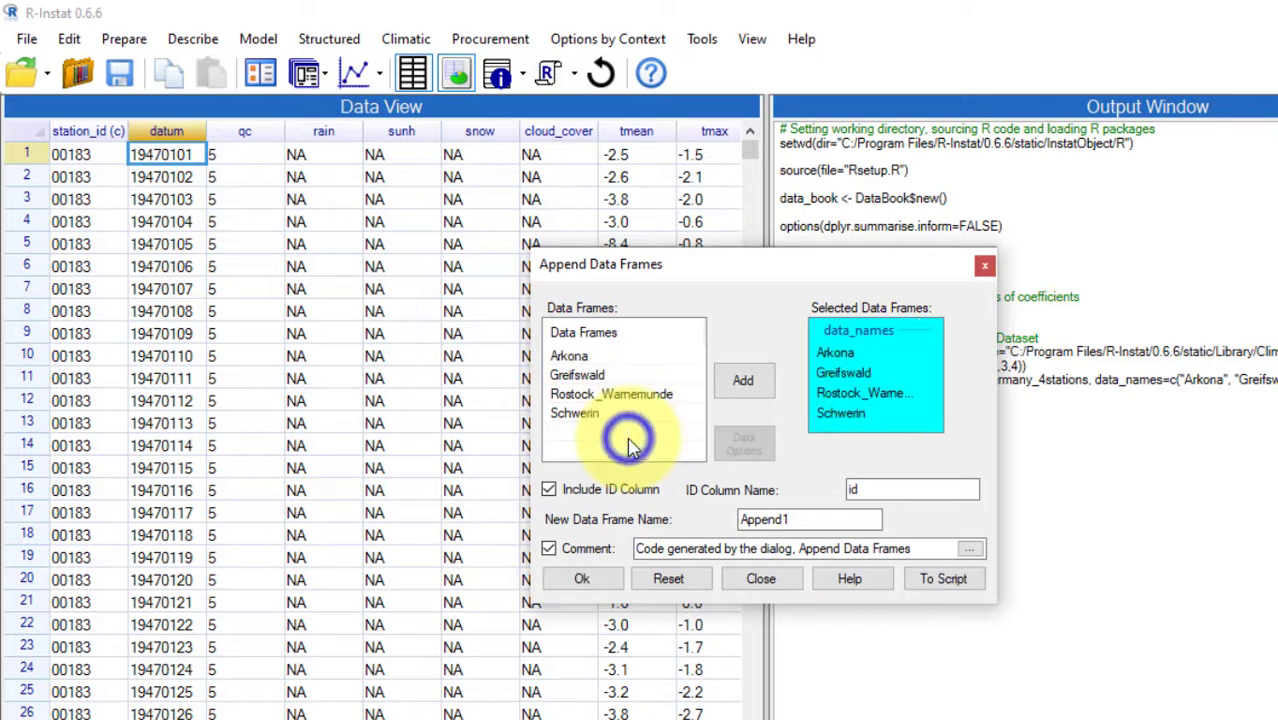
- Name the ID column station and the new data frame germany_data, and run the append
double_click(866, 488)
type("station")
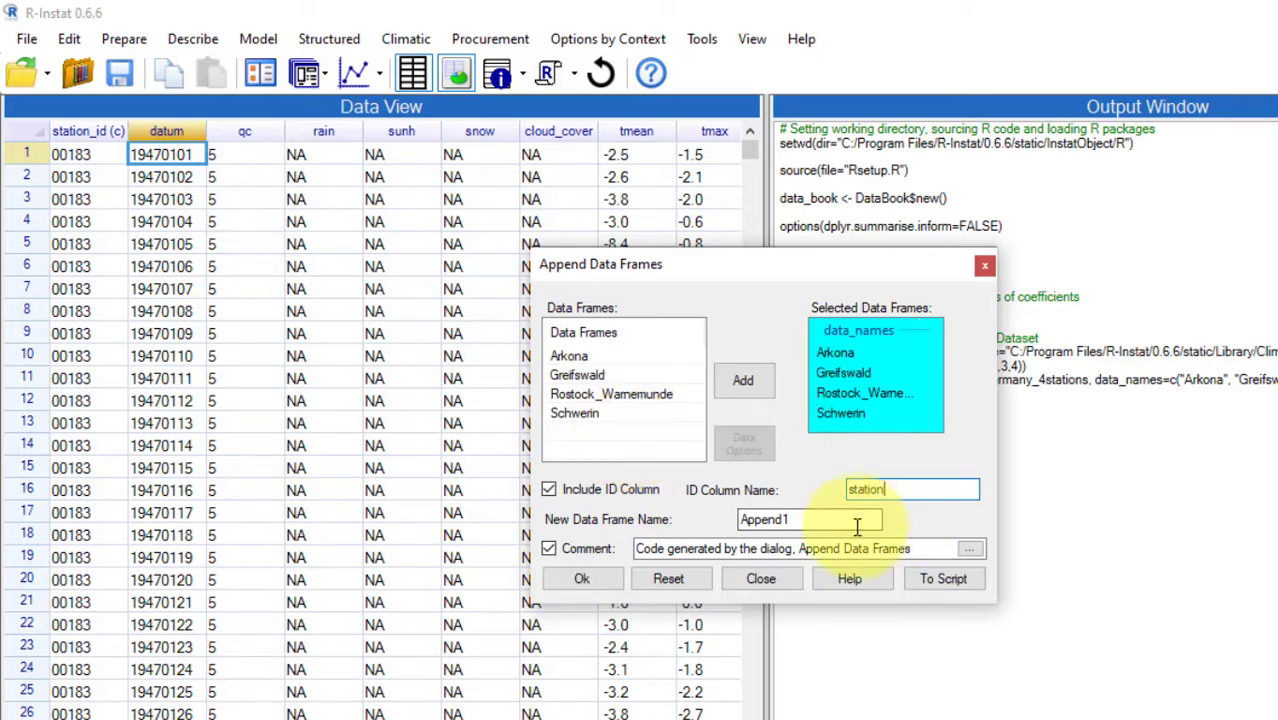
double_click(815, 518)
type("germany_data")
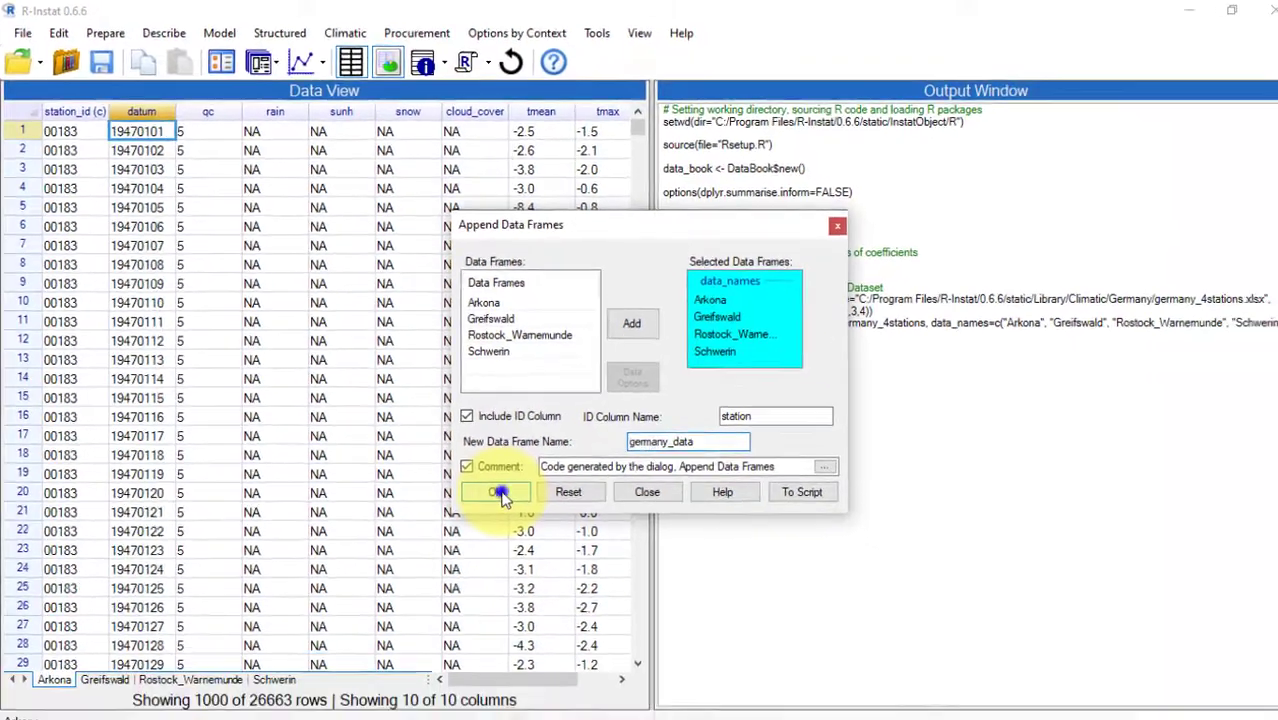
left_click(585, 580)
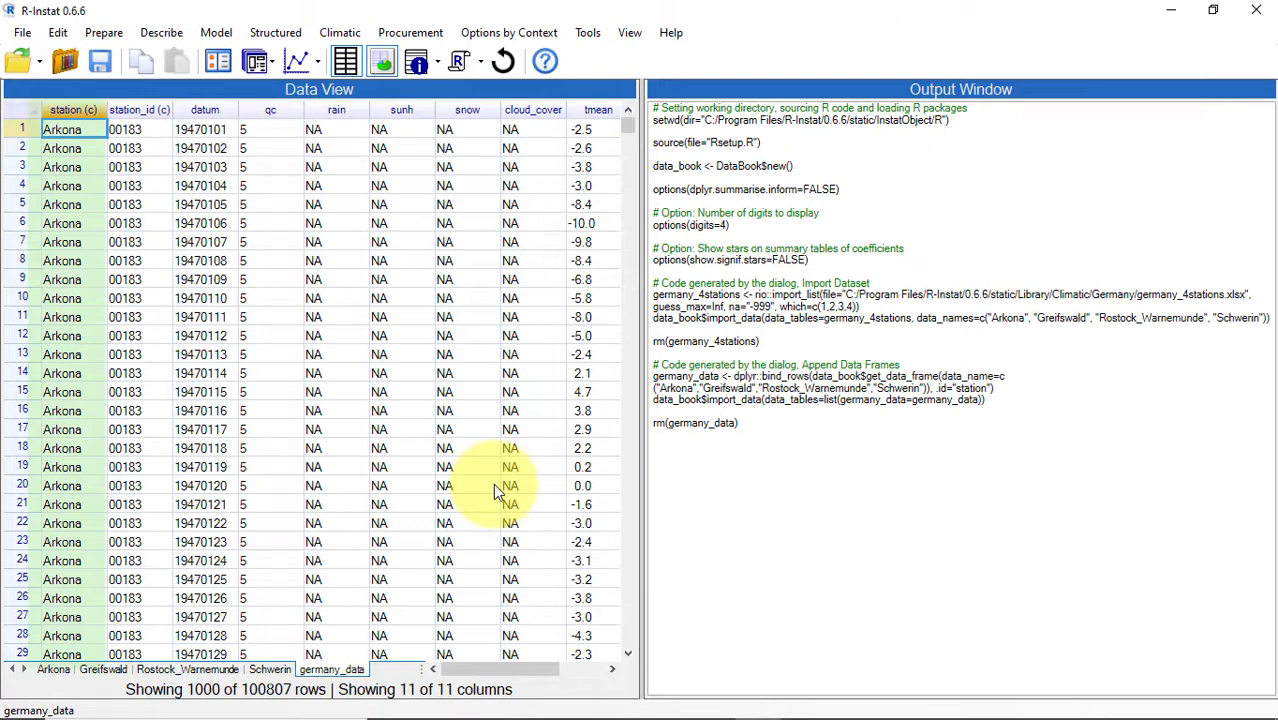
- Delete the separate Schwerin, Arkona, Greifswald and Rostock_Warnemunde data frames
right_click(267, 670)
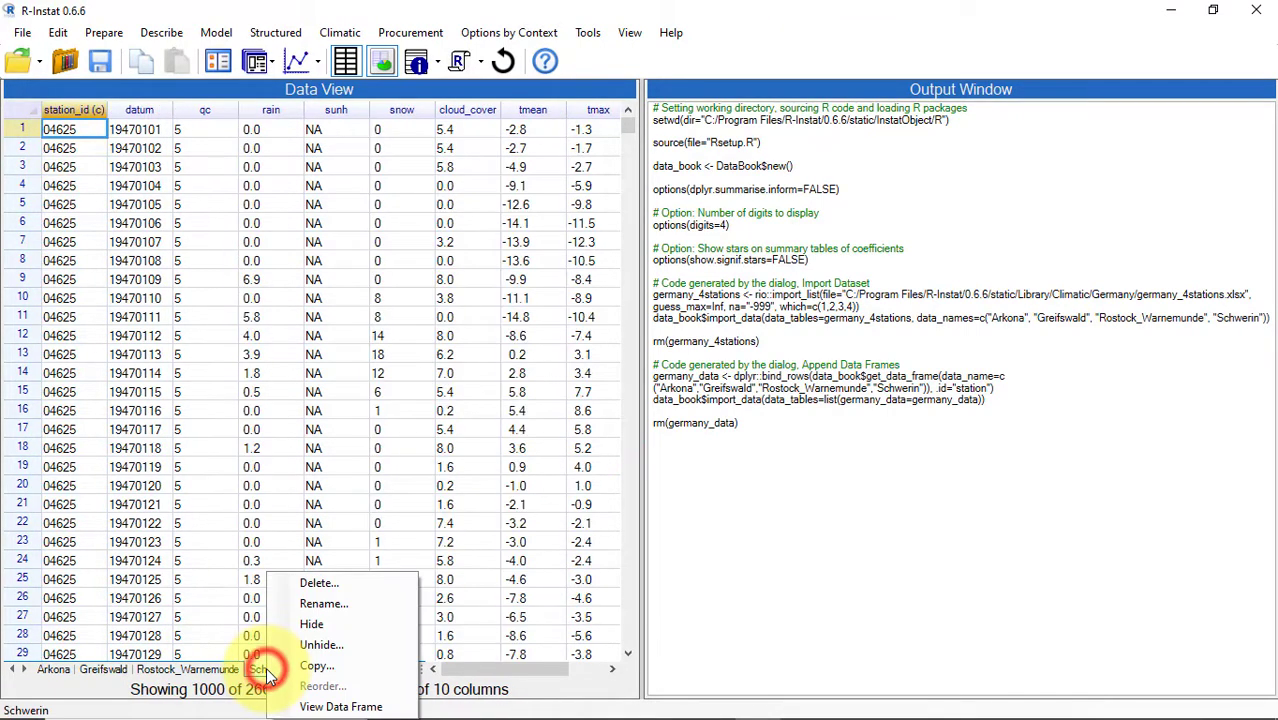
left_click(325, 583)
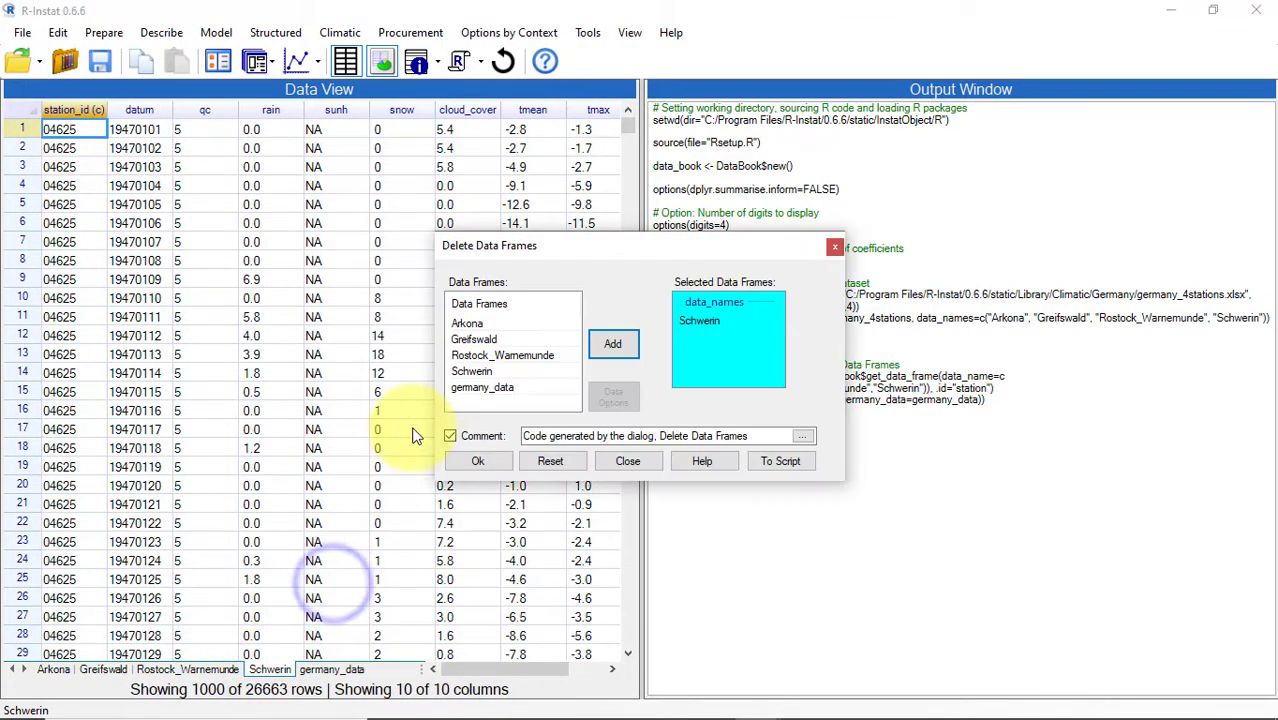
double_click(470, 323)
double_click(472, 339)
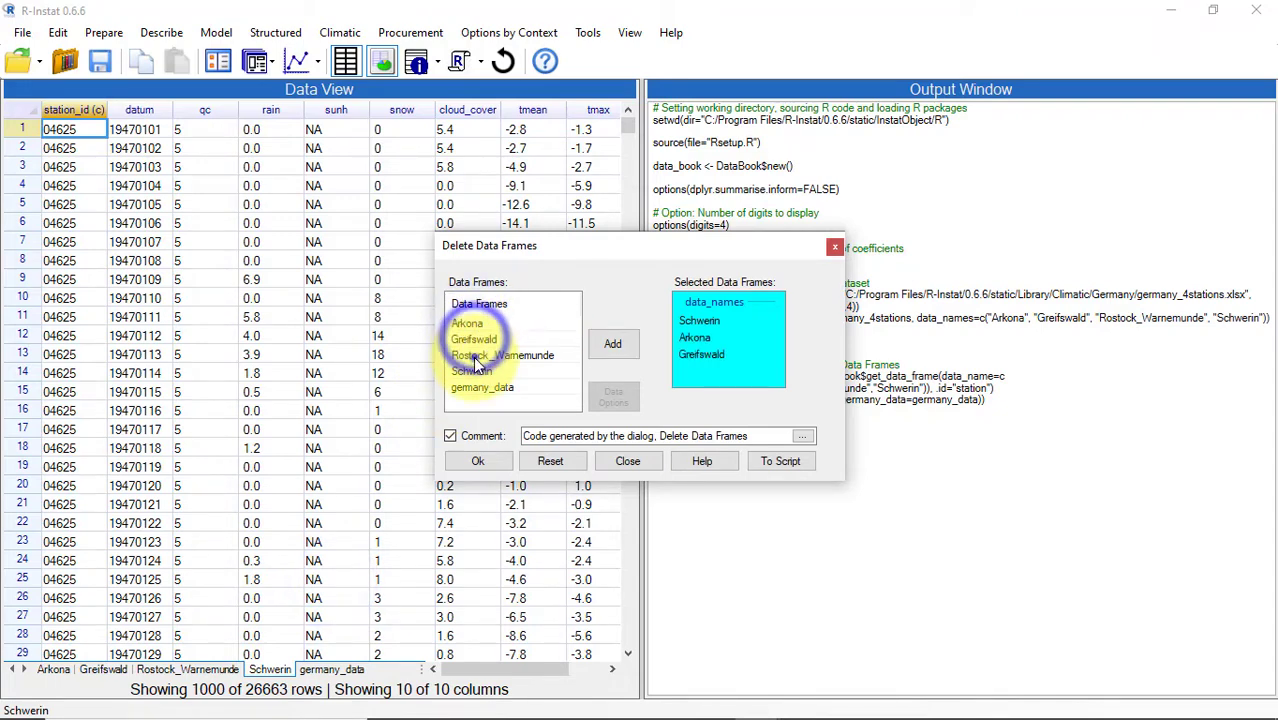
double_click(474, 358)
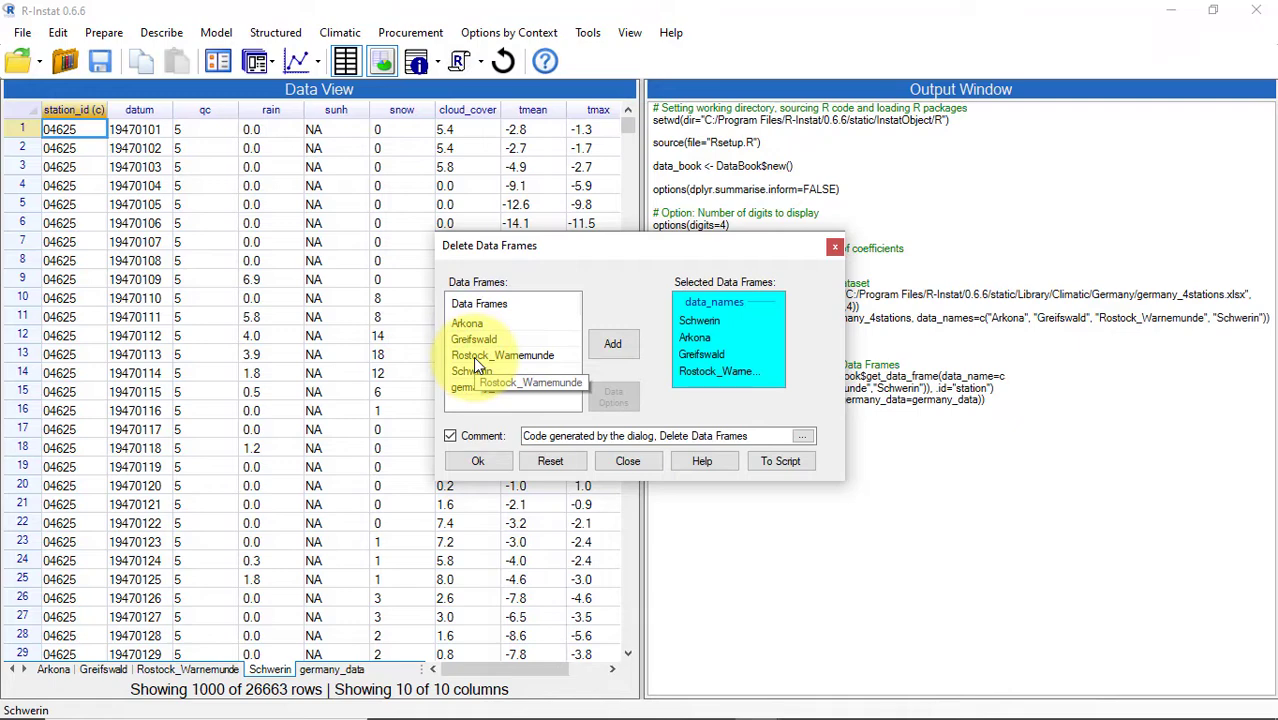
left_click(473, 463)
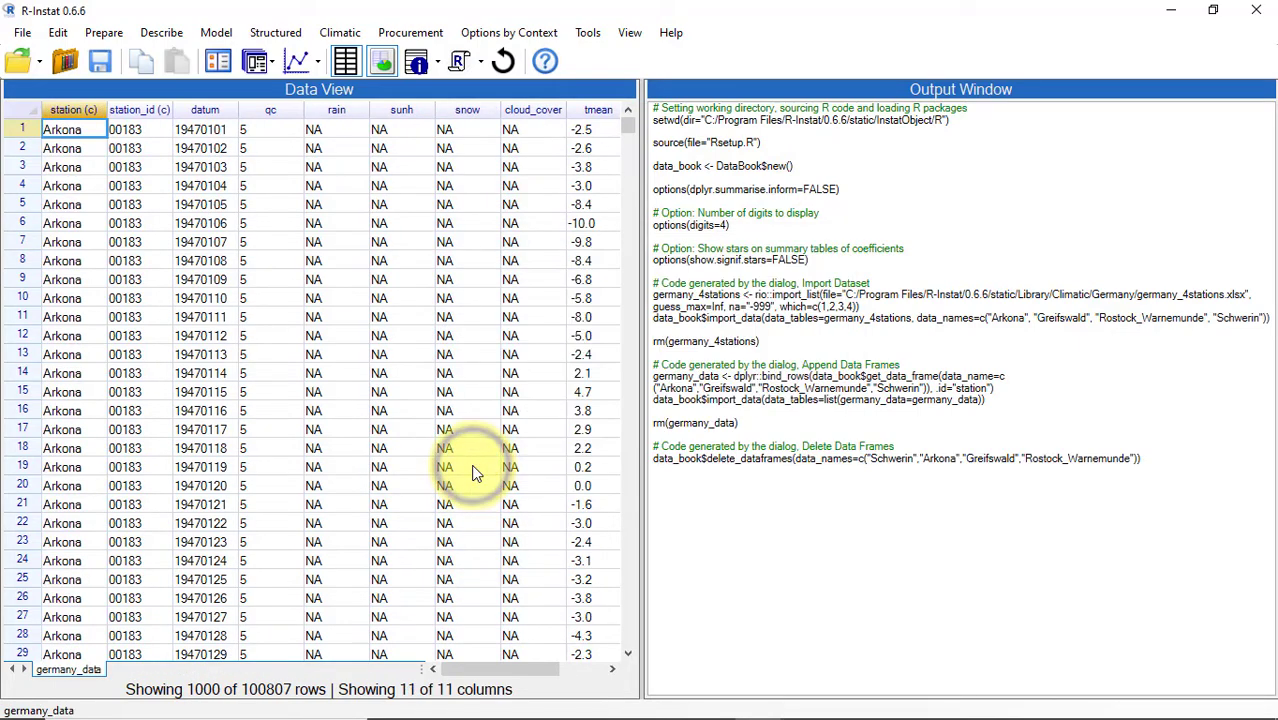
- Convert the station column of germany_data to a factor
right_click(72, 108)
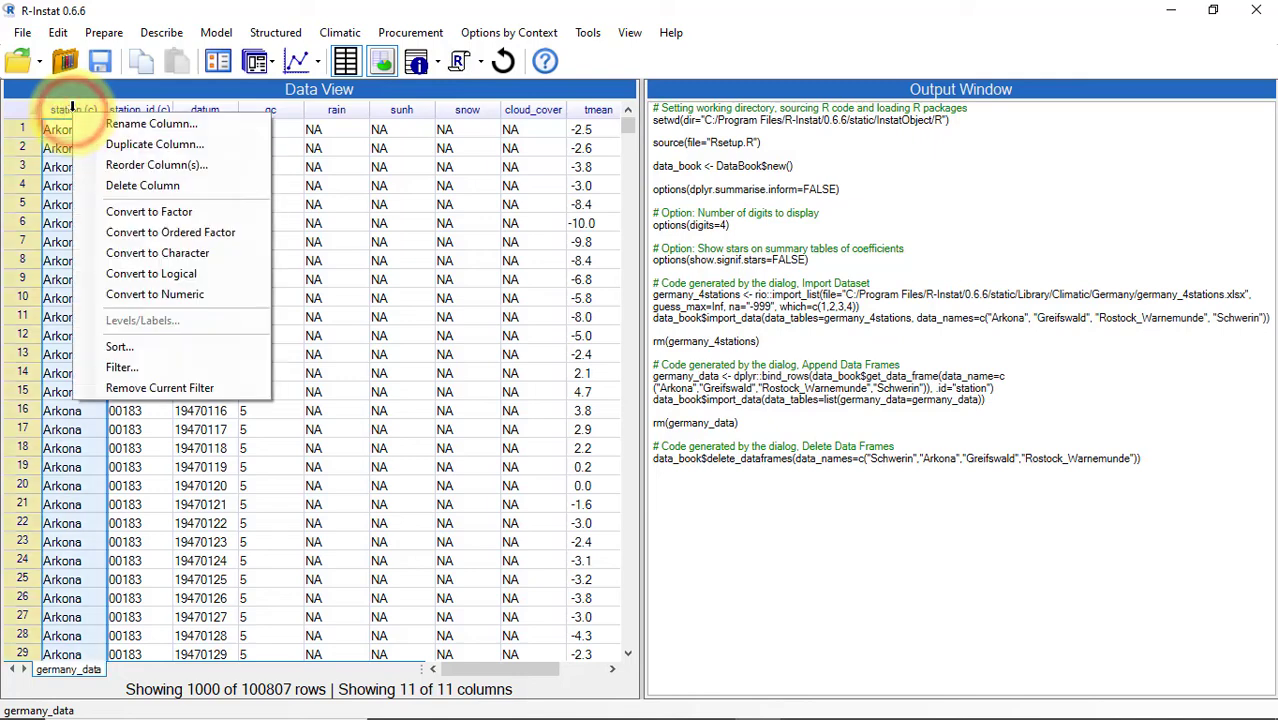
left_click(121, 211)
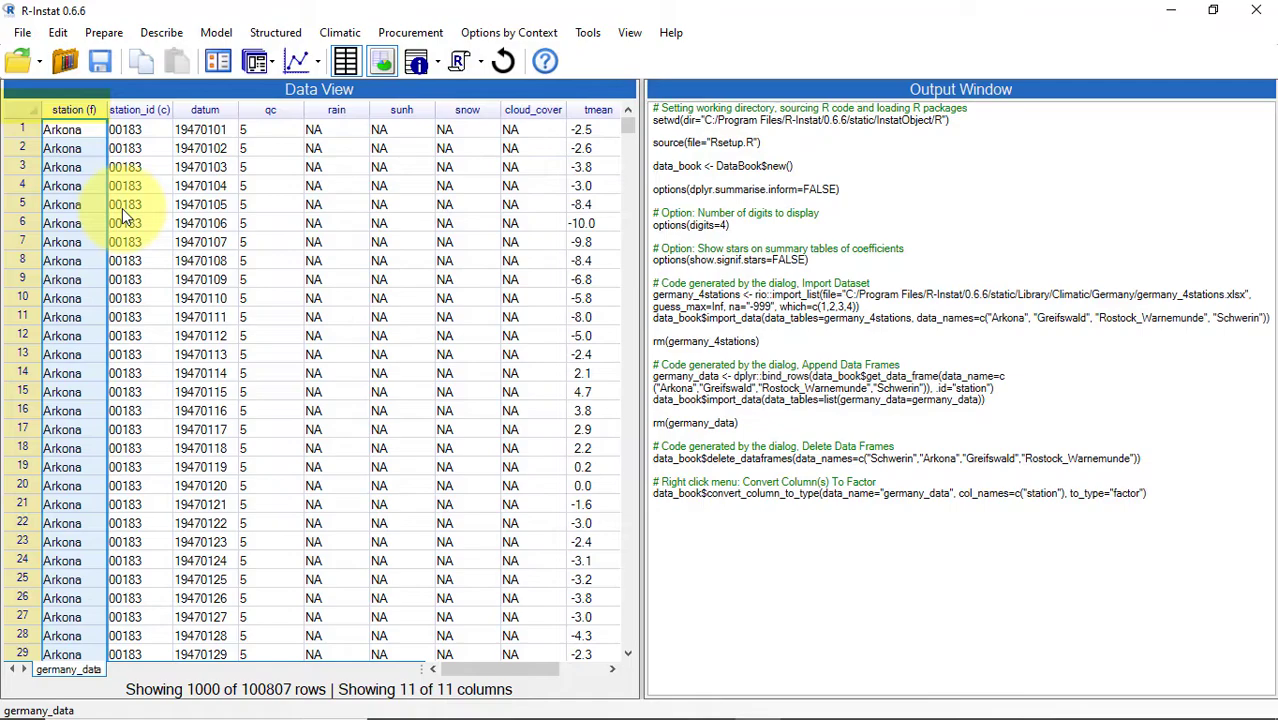
- Run a One Variable Summarise with default summaries on all variables of germany_data
left_click(341, 34)
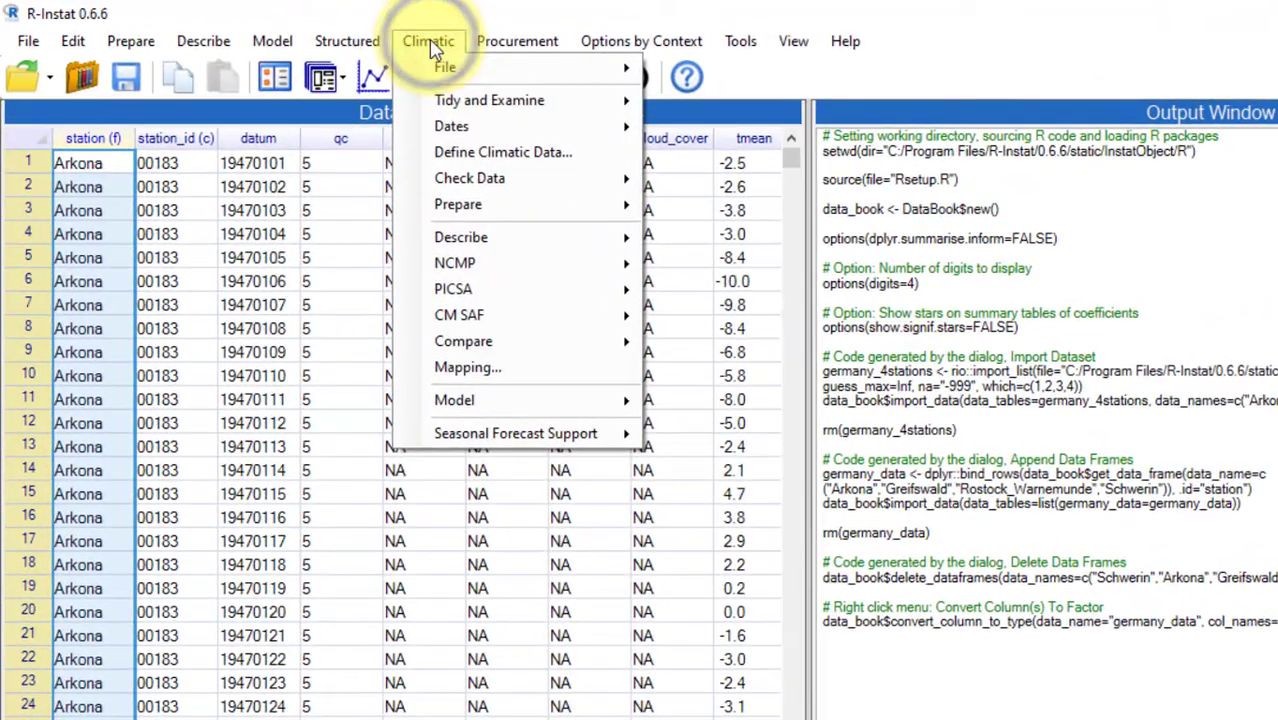
mouse_move(595, 102)
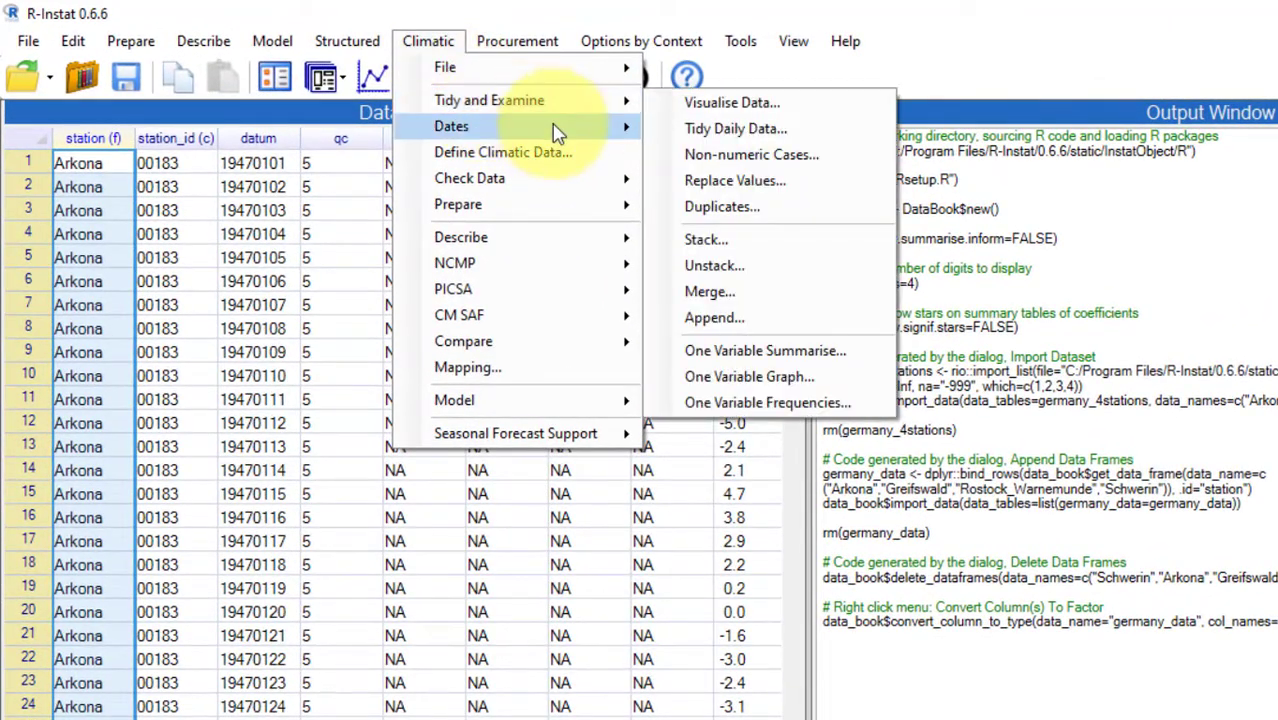
left_click(725, 351)
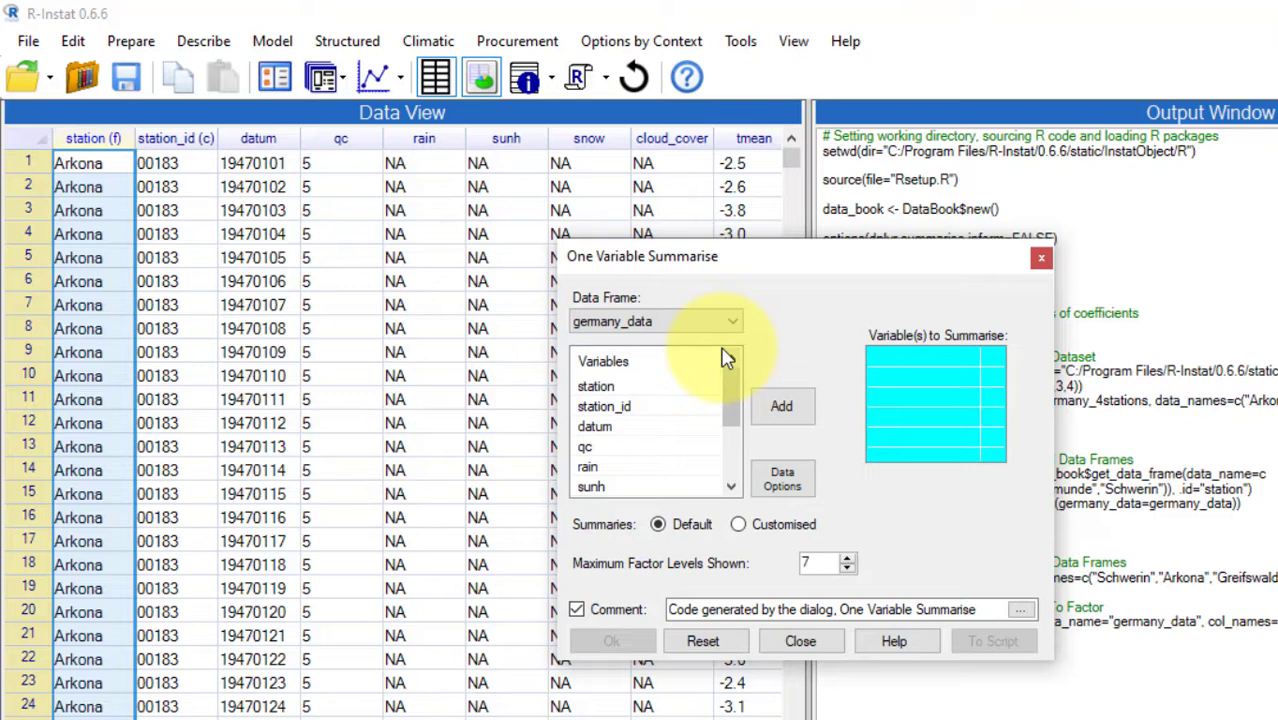
left_click(595, 386)
right_click(612, 386)
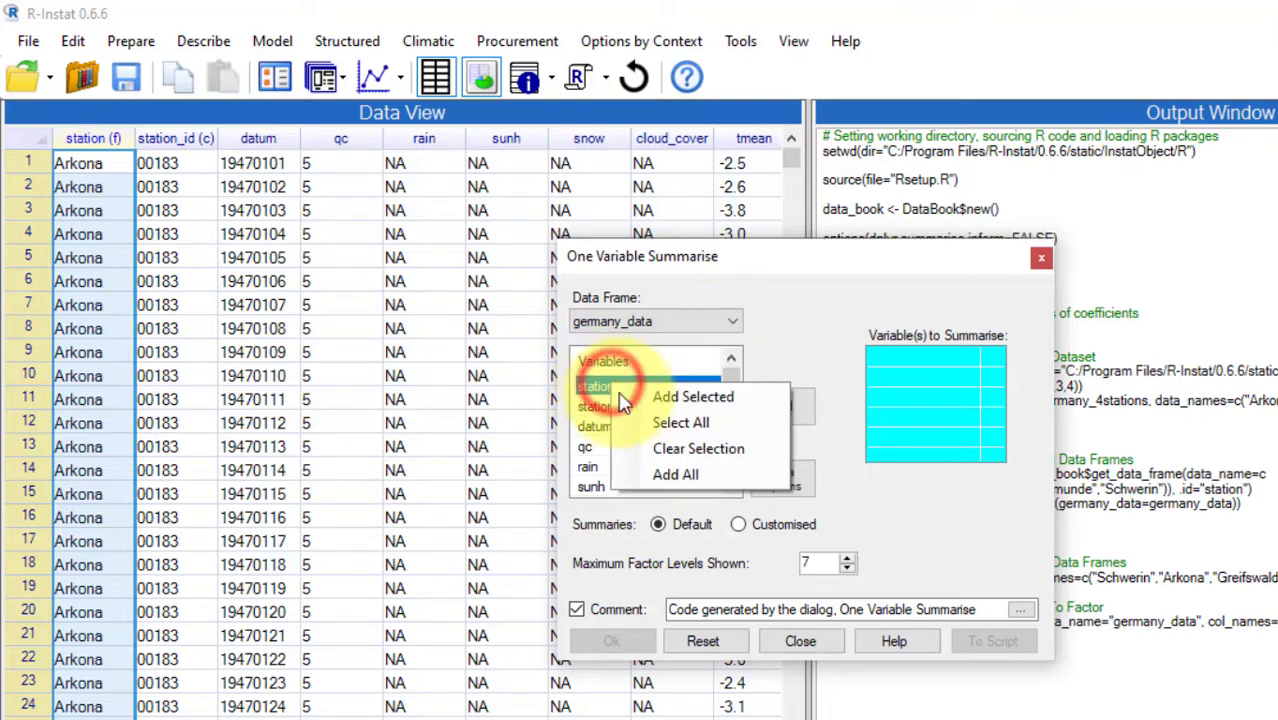
left_click(658, 476)
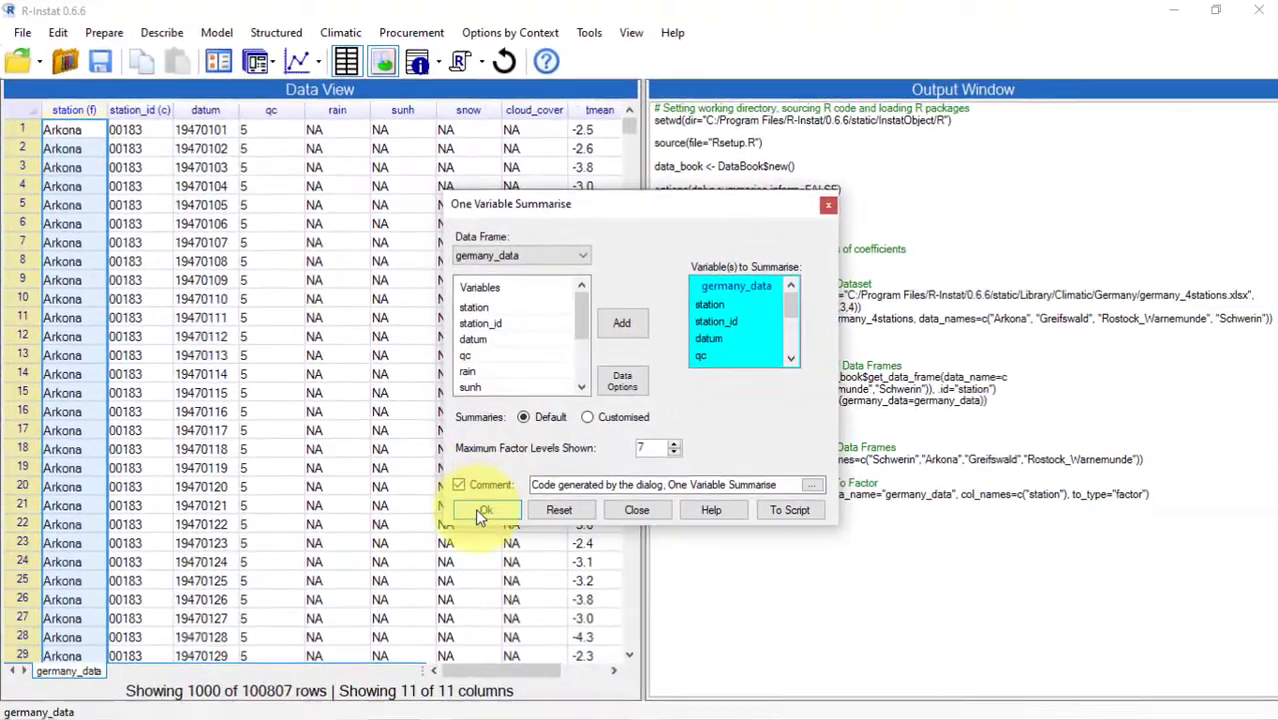
left_click(611, 641)
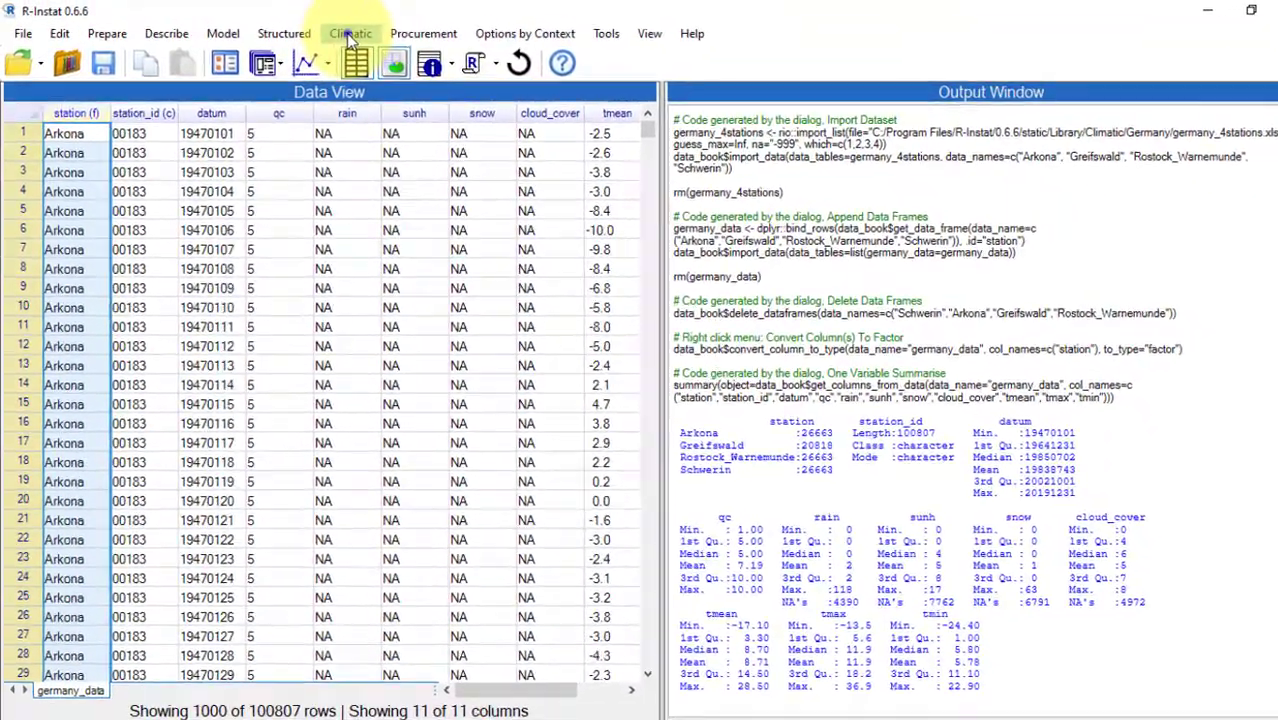
- Set up Make Date on the datum column of germany_data with the specified format Year(4-digit)MonthDay(YEARMODA)
left_click(350, 35)
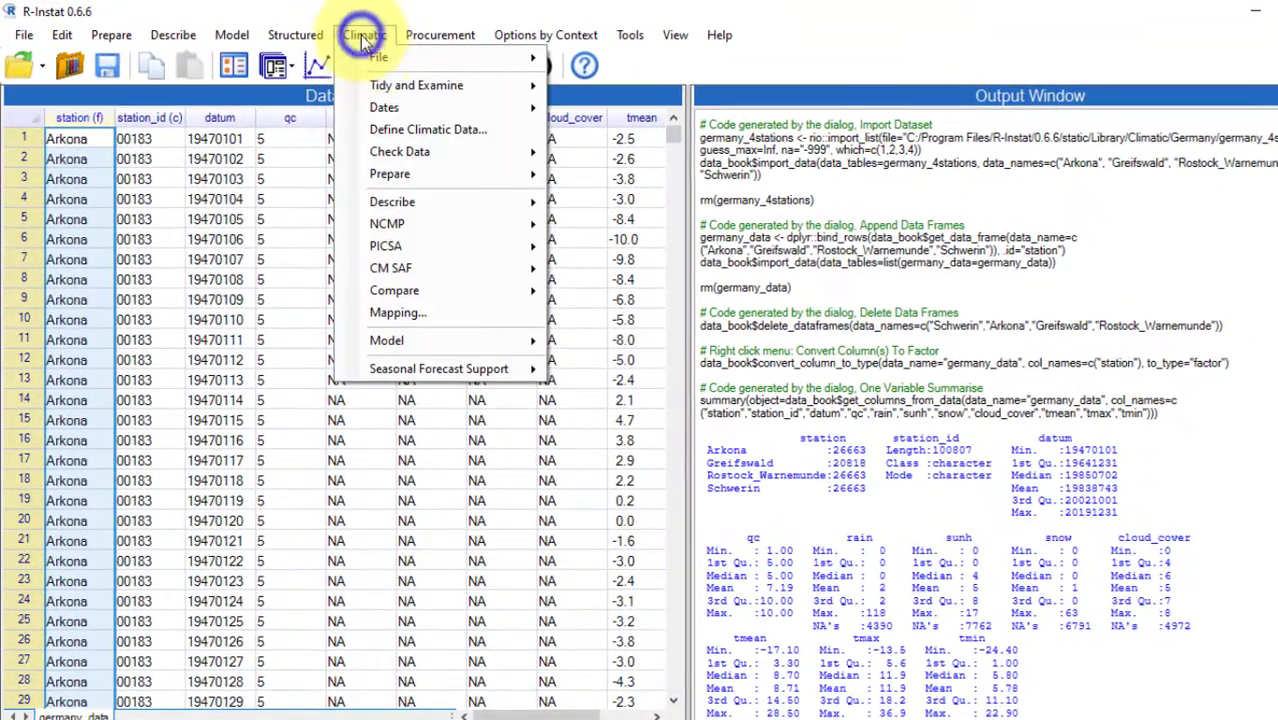
mouse_move(365, 102)
left_click(583, 132)
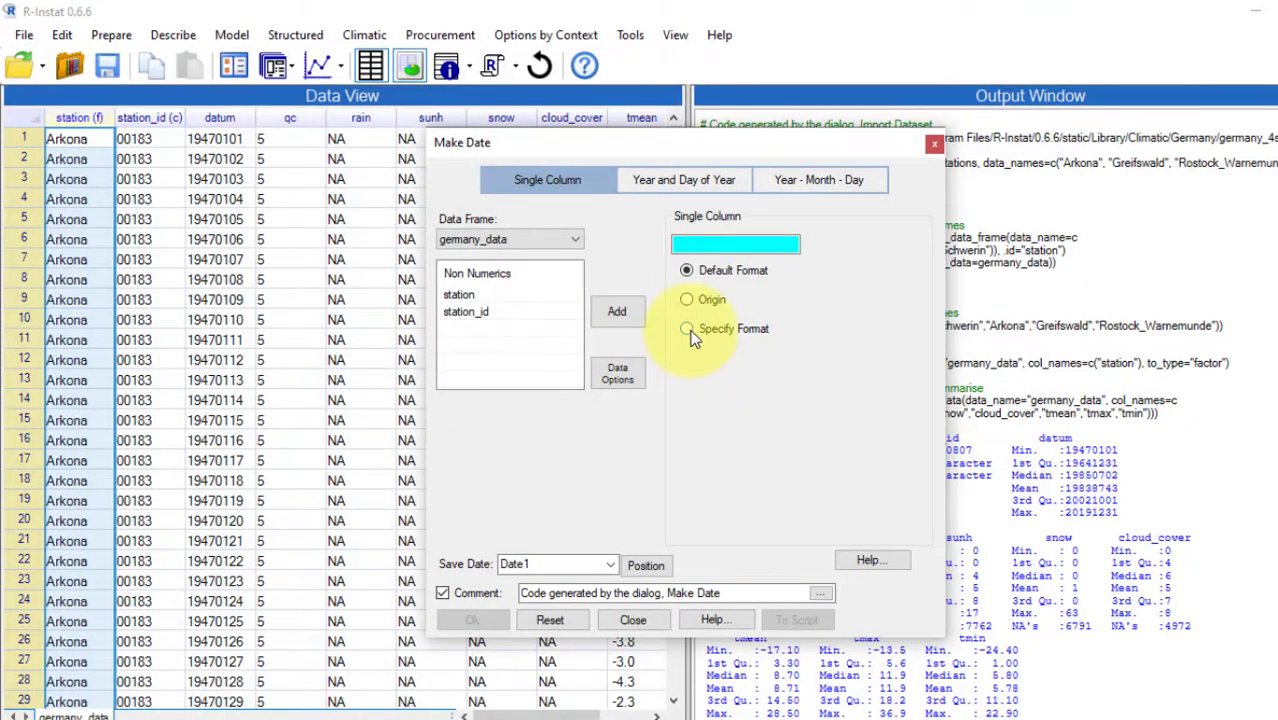
left_click(690, 334)
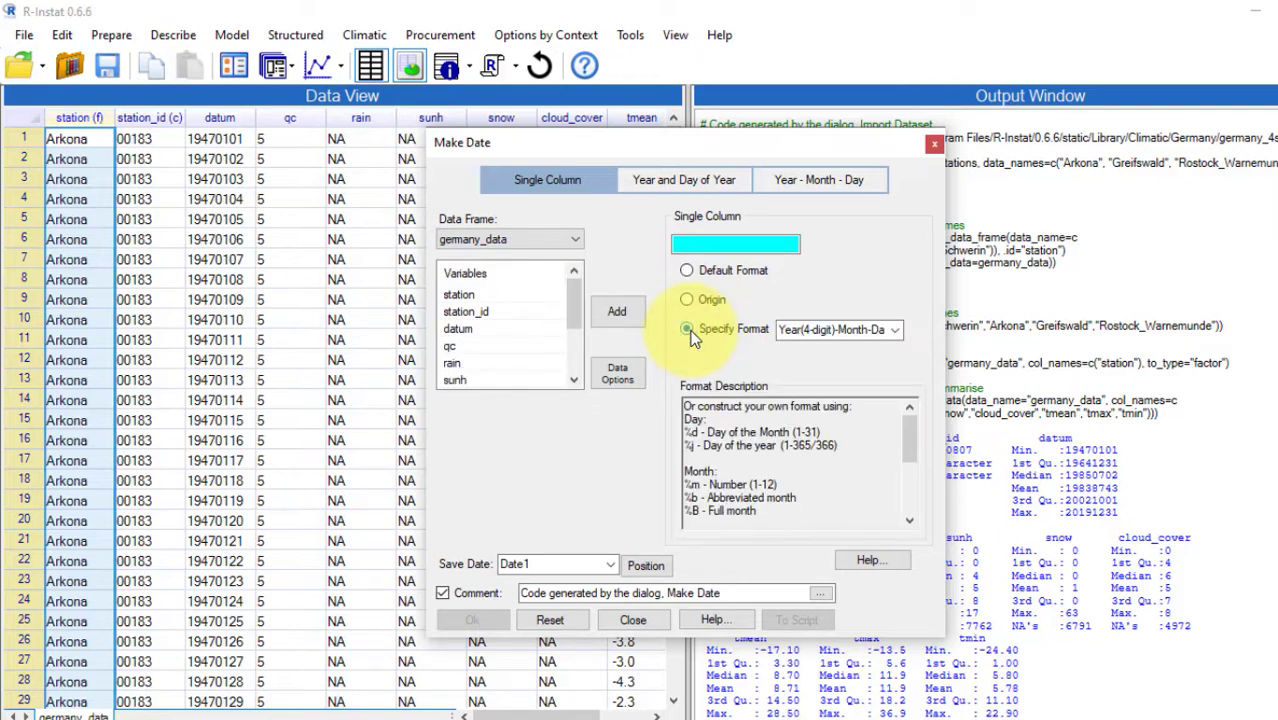
left_click(468, 332)
double_click(468, 334)
left_click(895, 331)
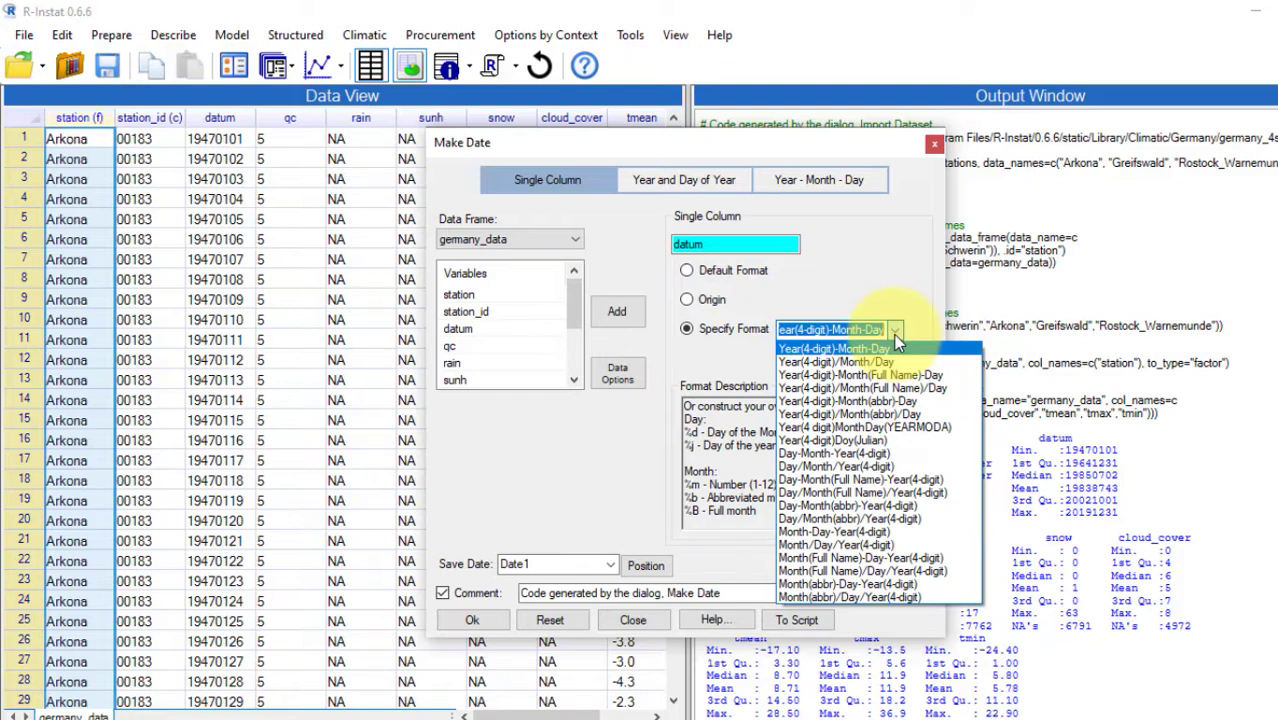
left_click(897, 428)
- Place the new Date1 column after datum and create it
left_click(643, 566)
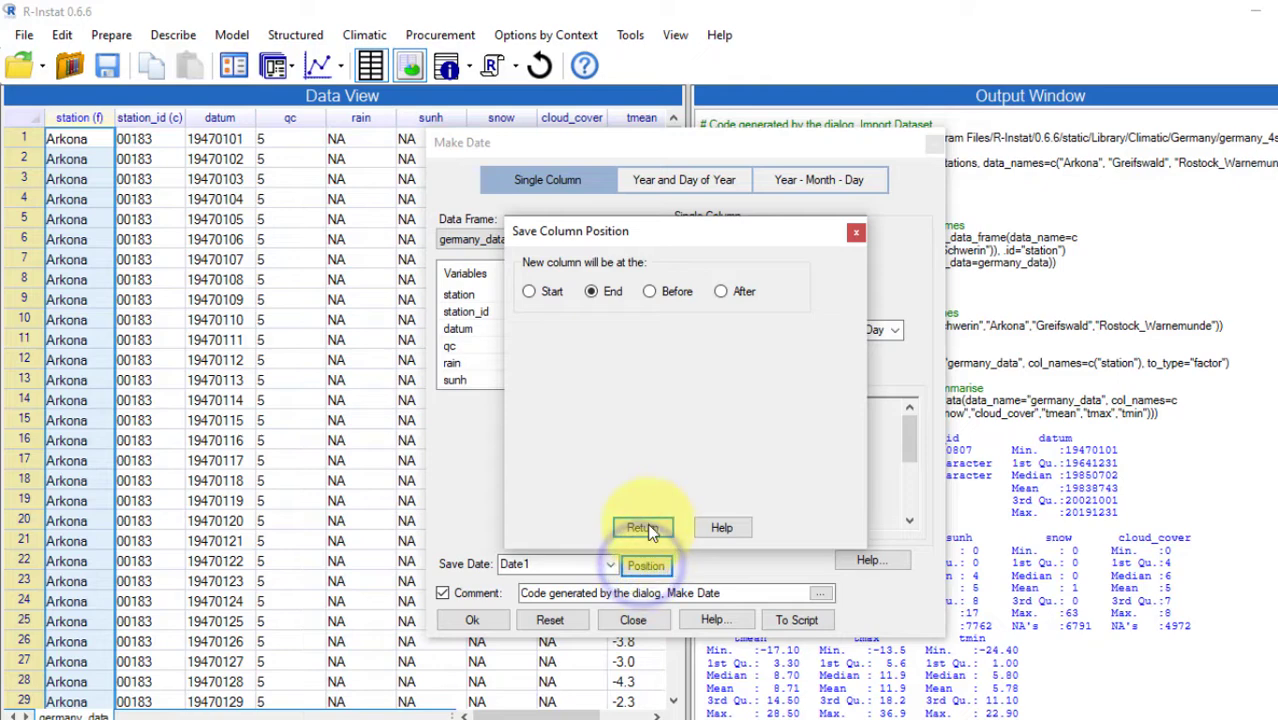
left_click(721, 291)
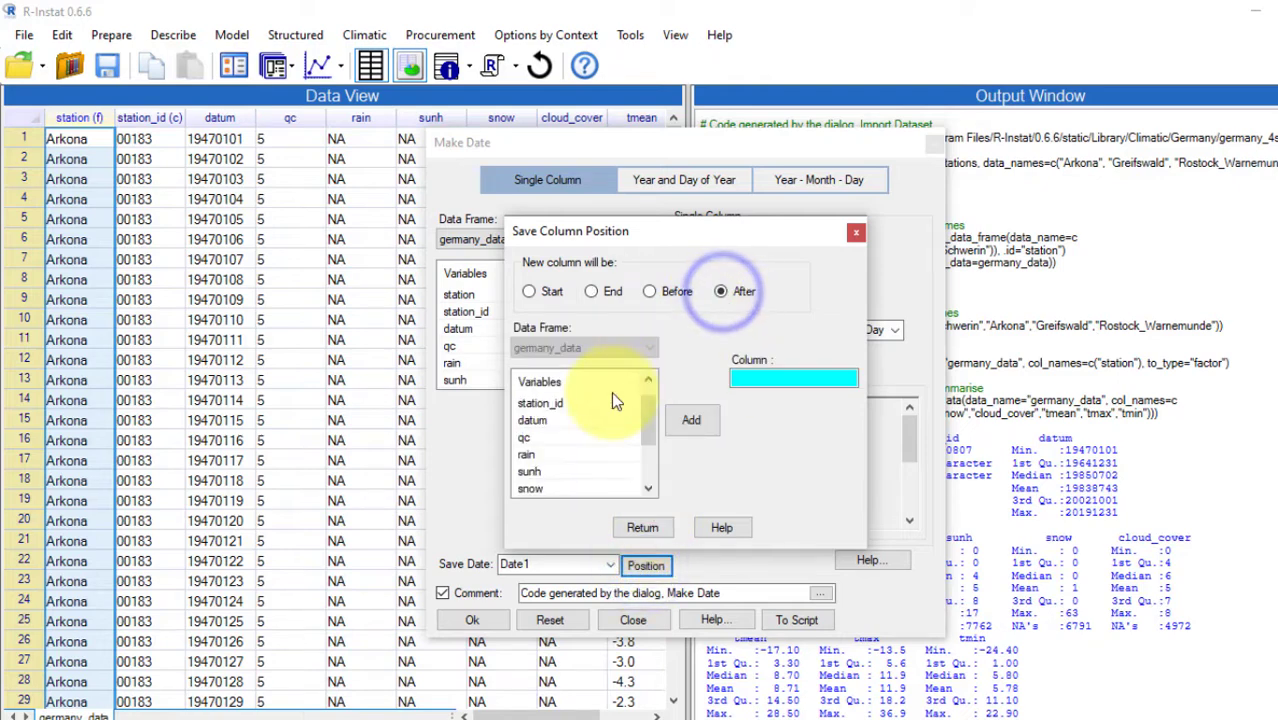
left_click(530, 421)
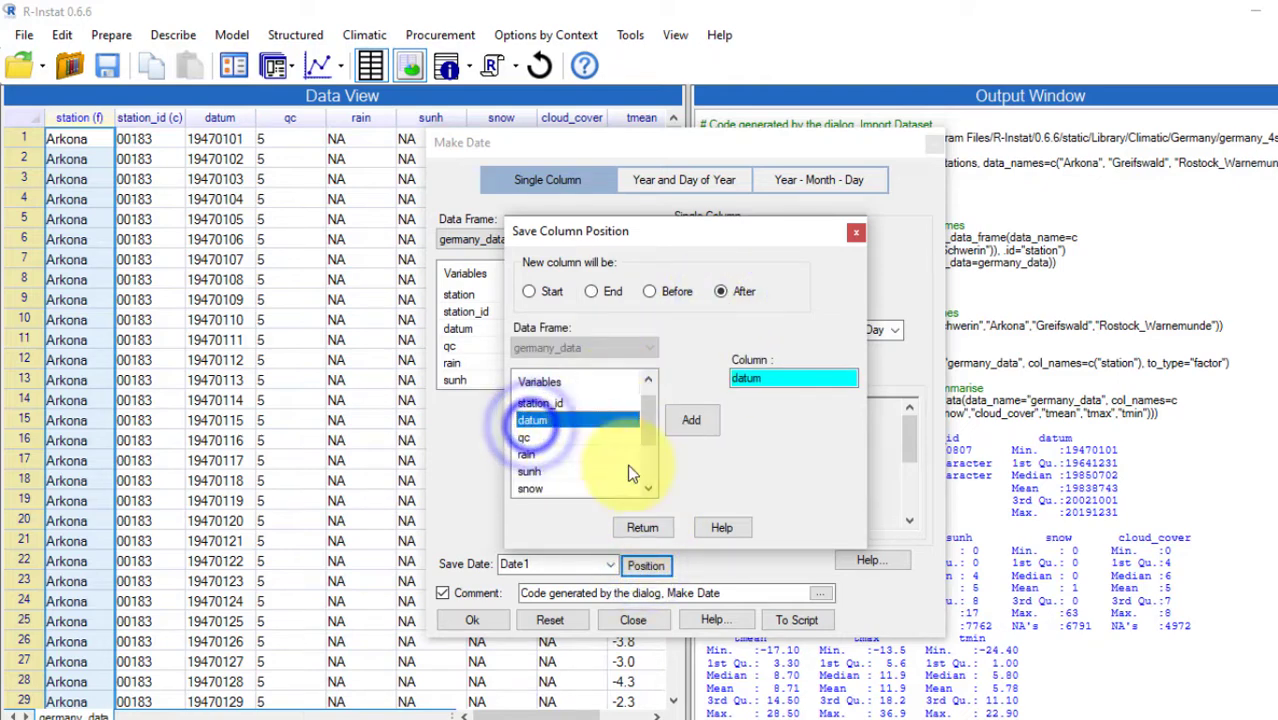
left_click(659, 530)
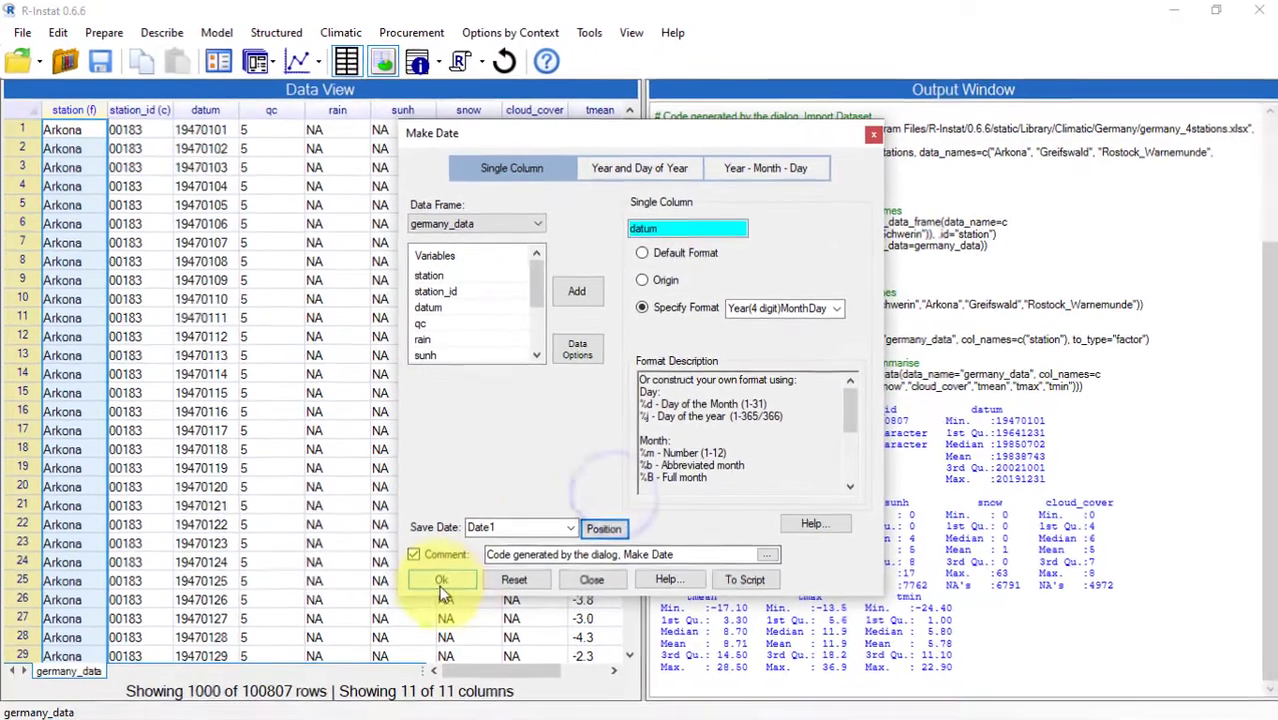
left_click(471, 620)
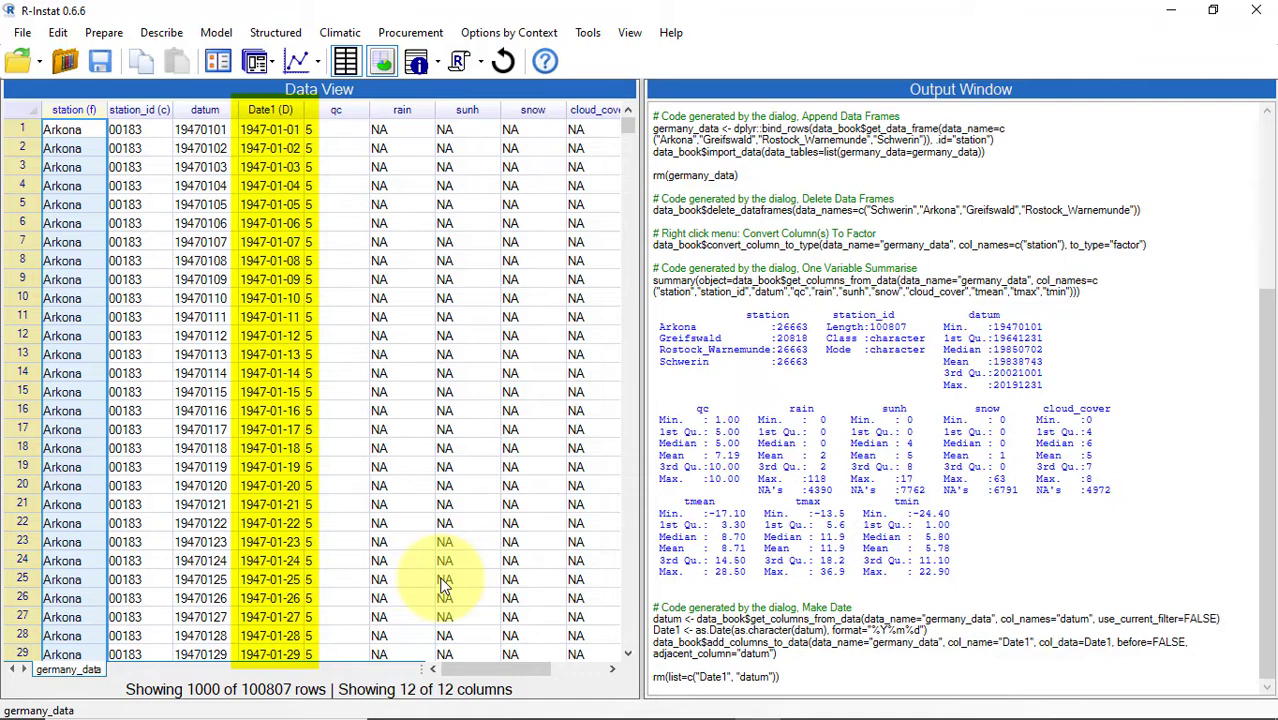
- Delete the datum column from germany_data
right_click(203, 109)
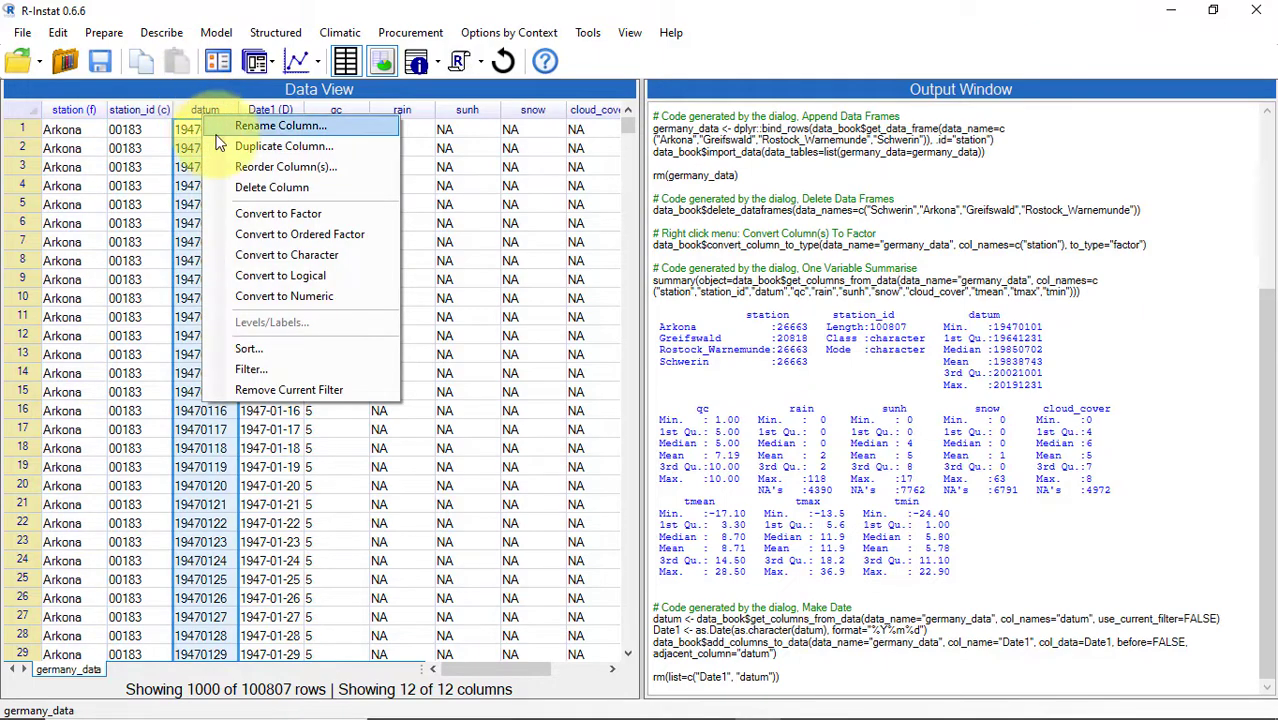
left_click(265, 190)
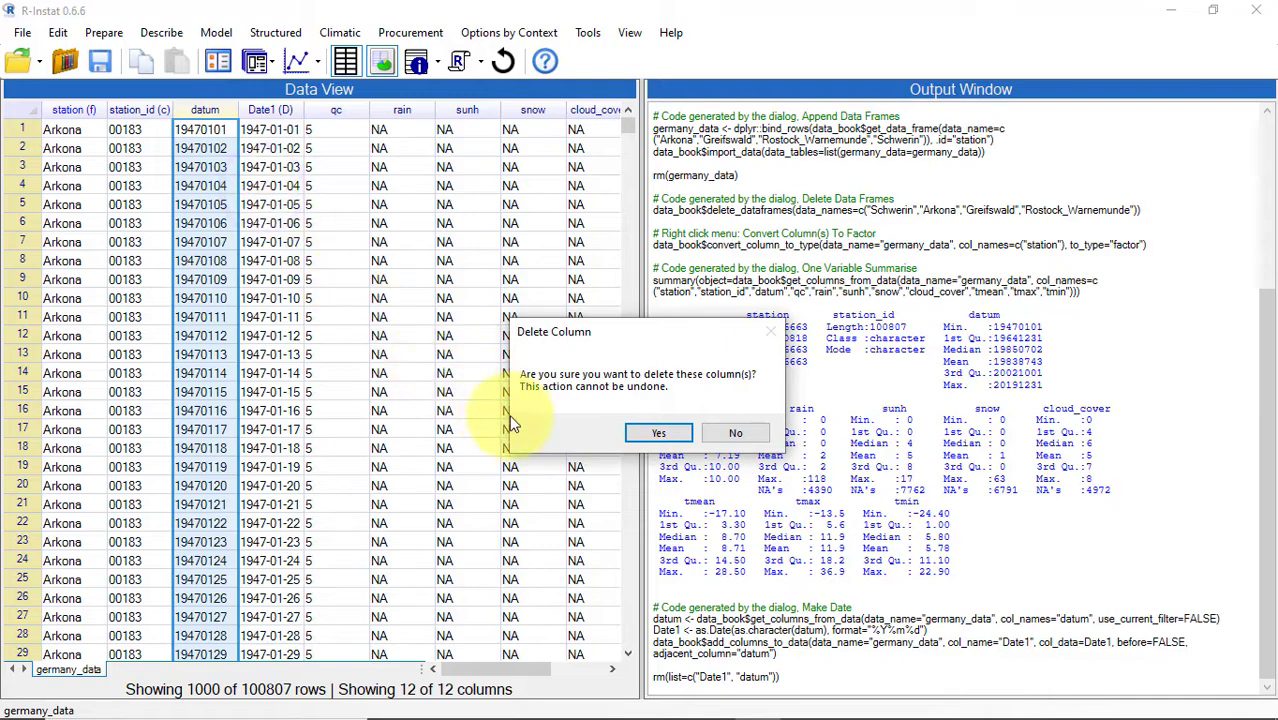
left_click(637, 431)
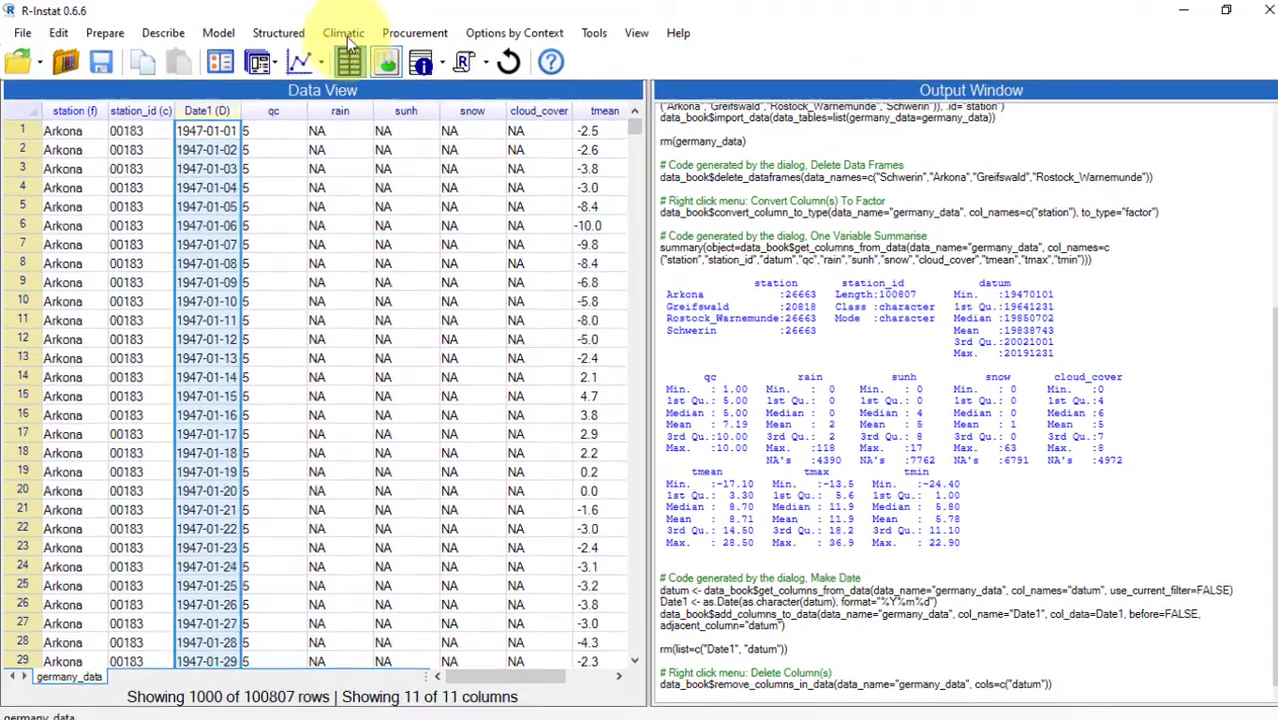
- Fill the date gaps in germany_data using Date1, with station as the factor and data limits
left_click(340, 32)
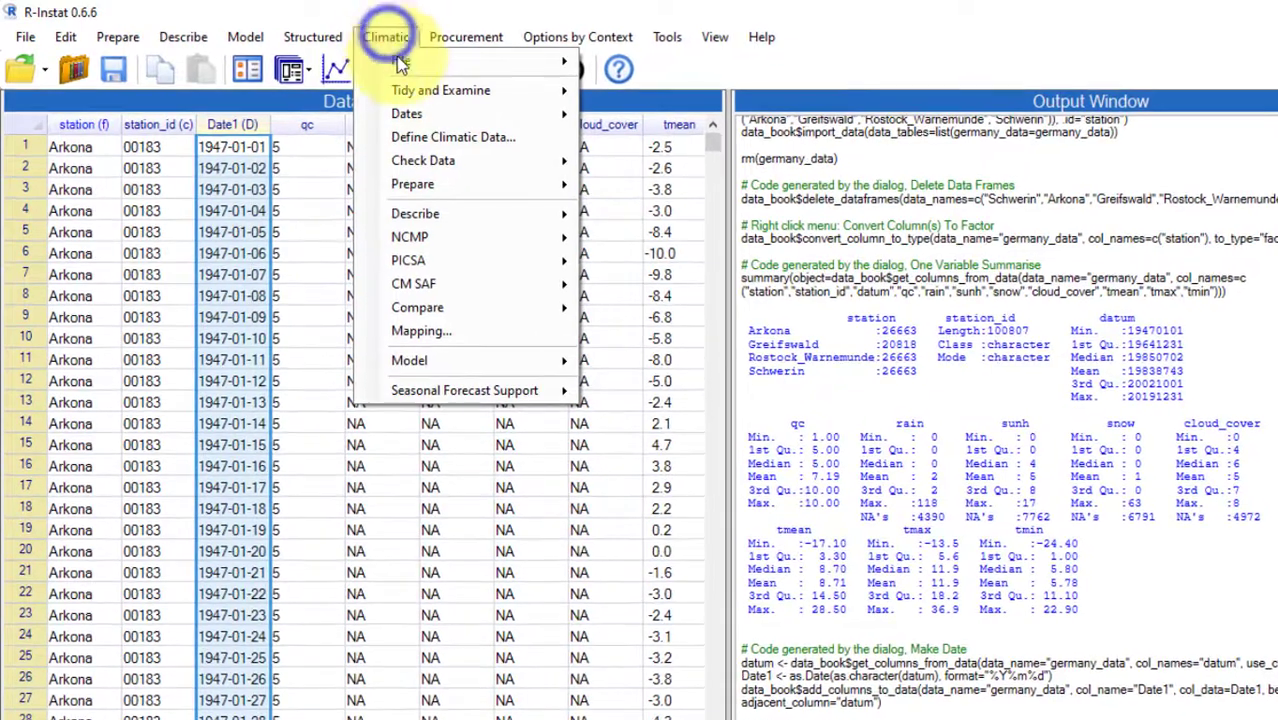
mouse_move(450, 114)
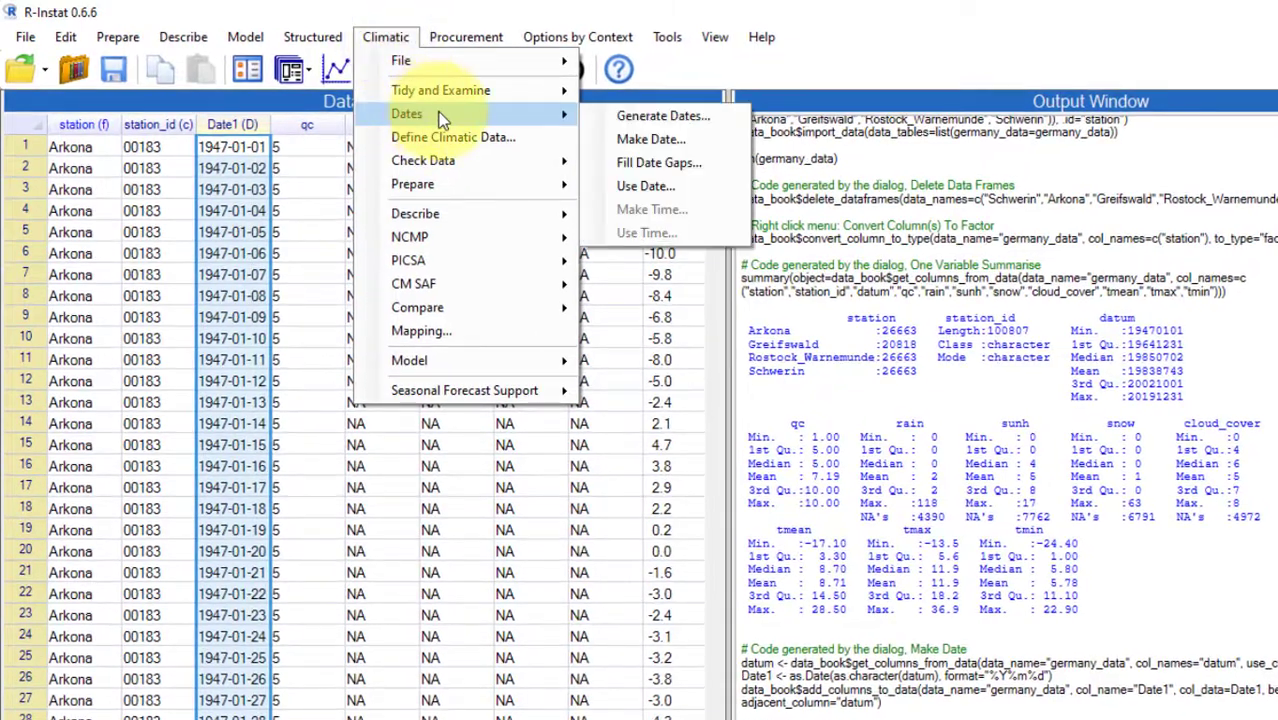
left_click(620, 162)
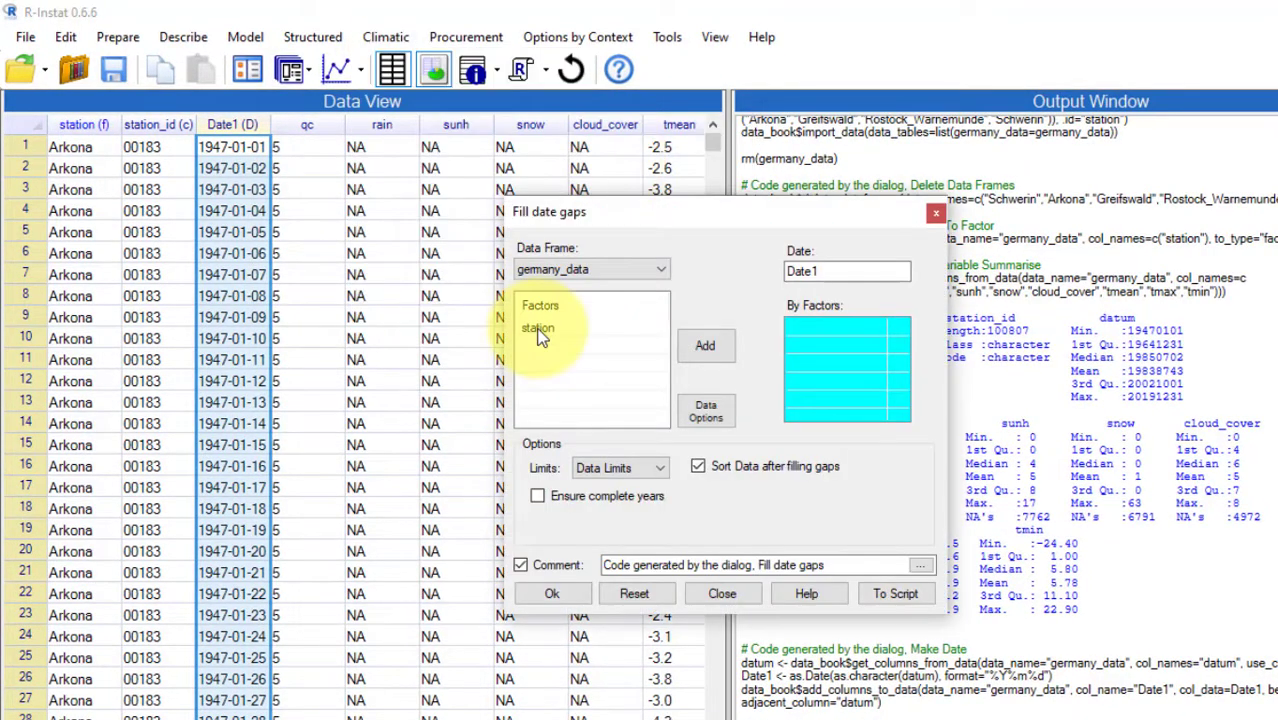
double_click(540, 330)
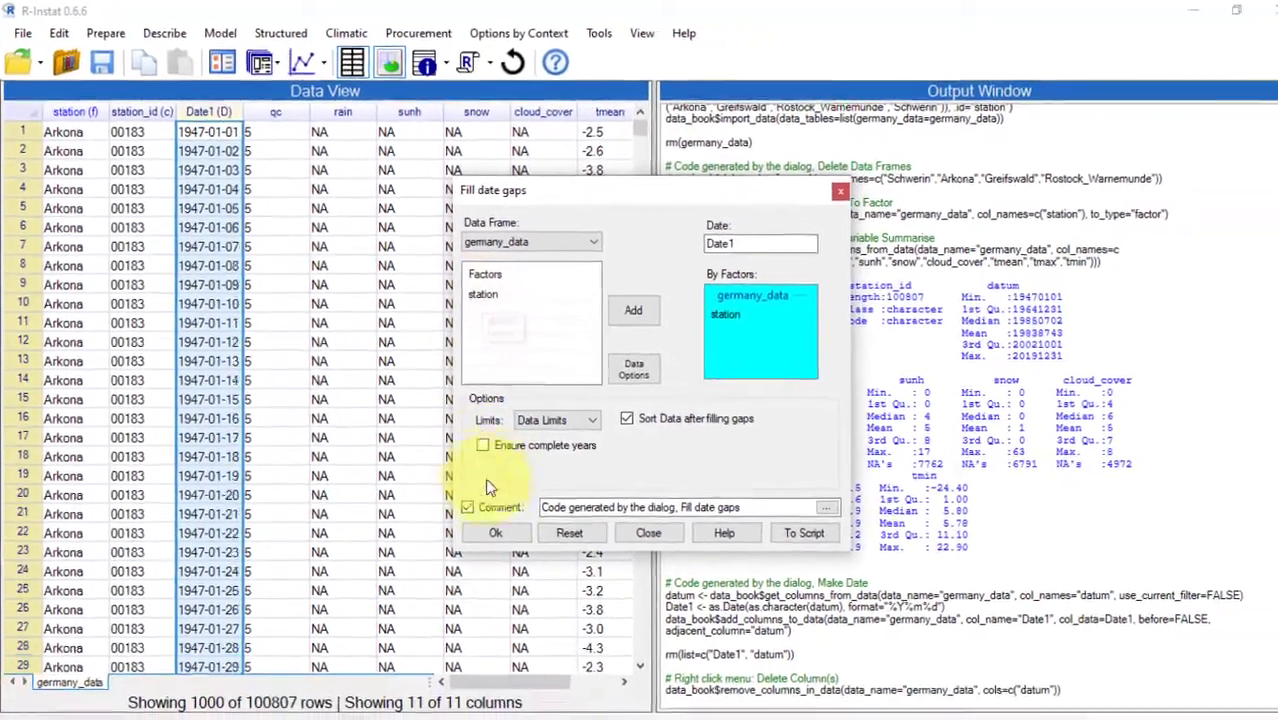
left_click(493, 530)
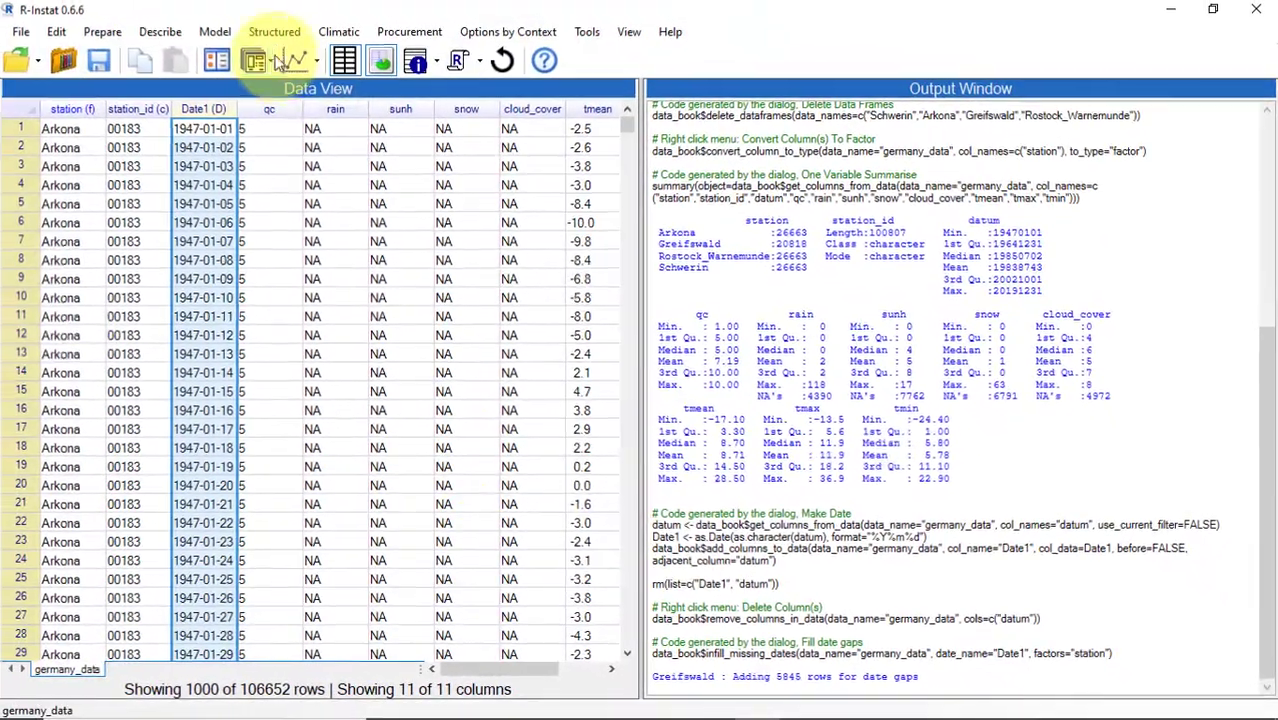
- Rerun One Variable Summarise with default summaries, replacing the old variable selection with all current variables of germany_data
left_click(272, 62)
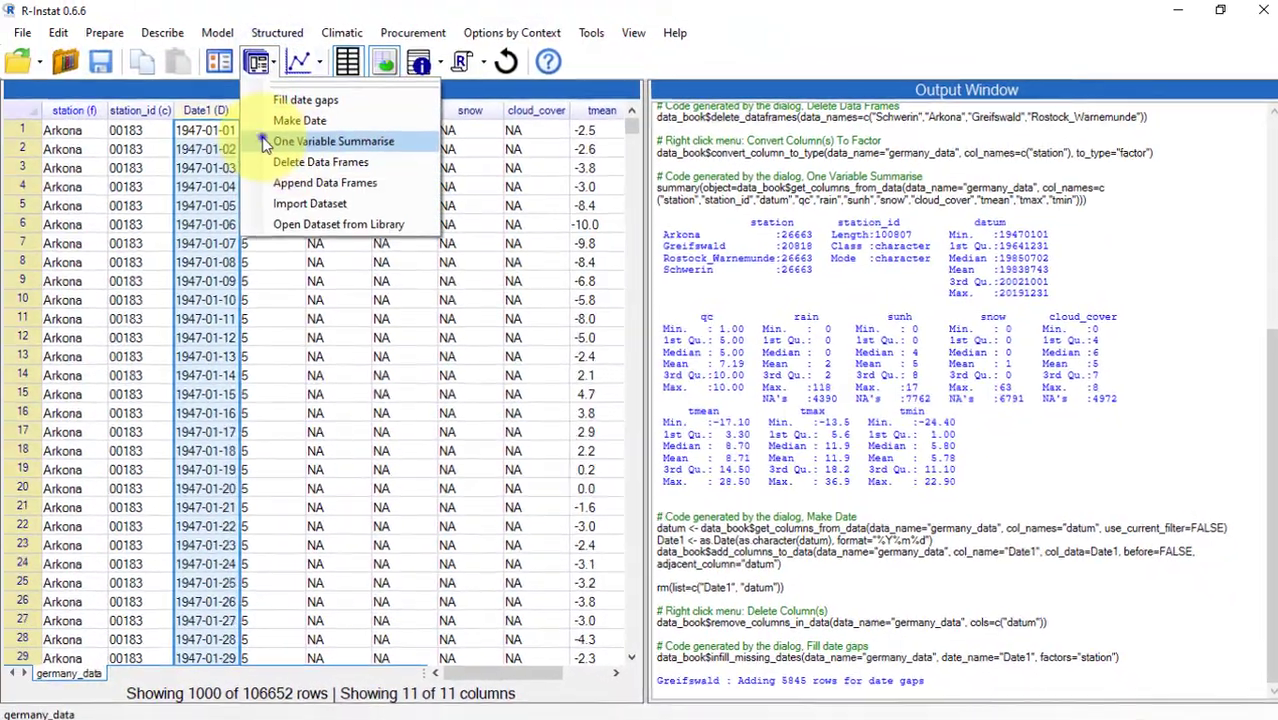
left_click(265, 140)
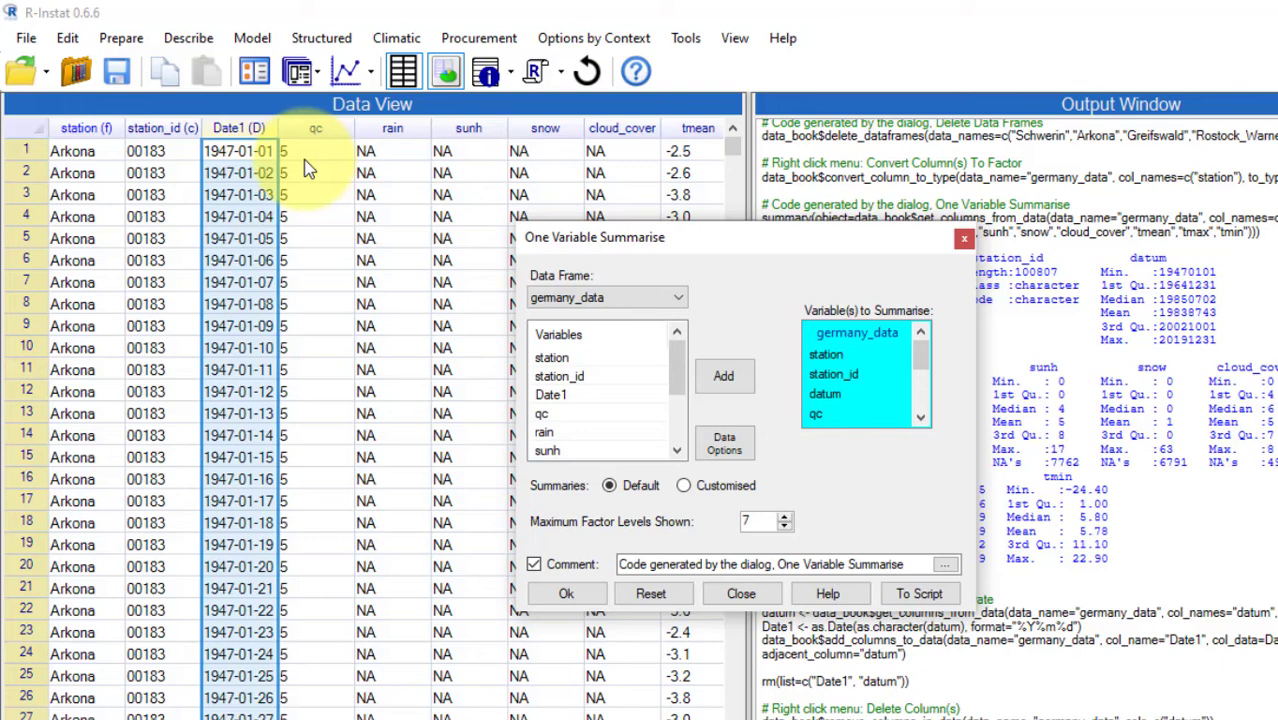
left_click(826, 354)
right_click(826, 354)
left_click(893, 362)
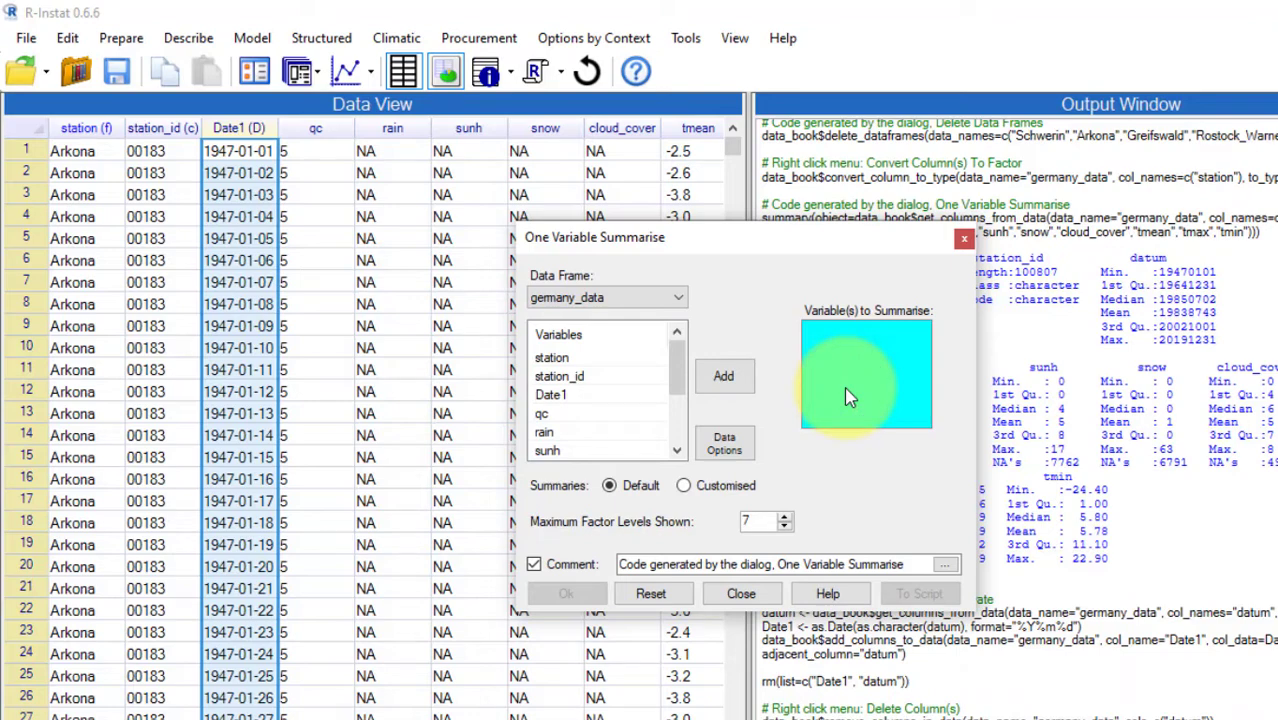
left_click(556, 359)
right_click(558, 360)
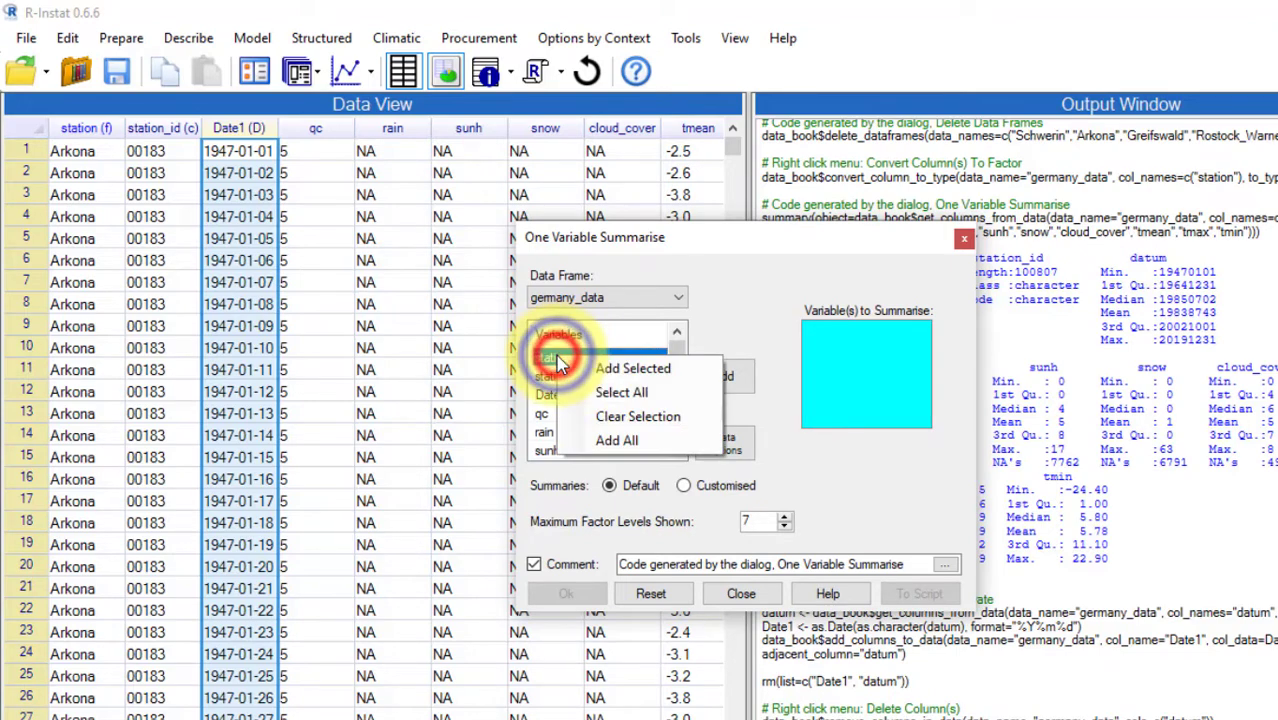
left_click(617, 440)
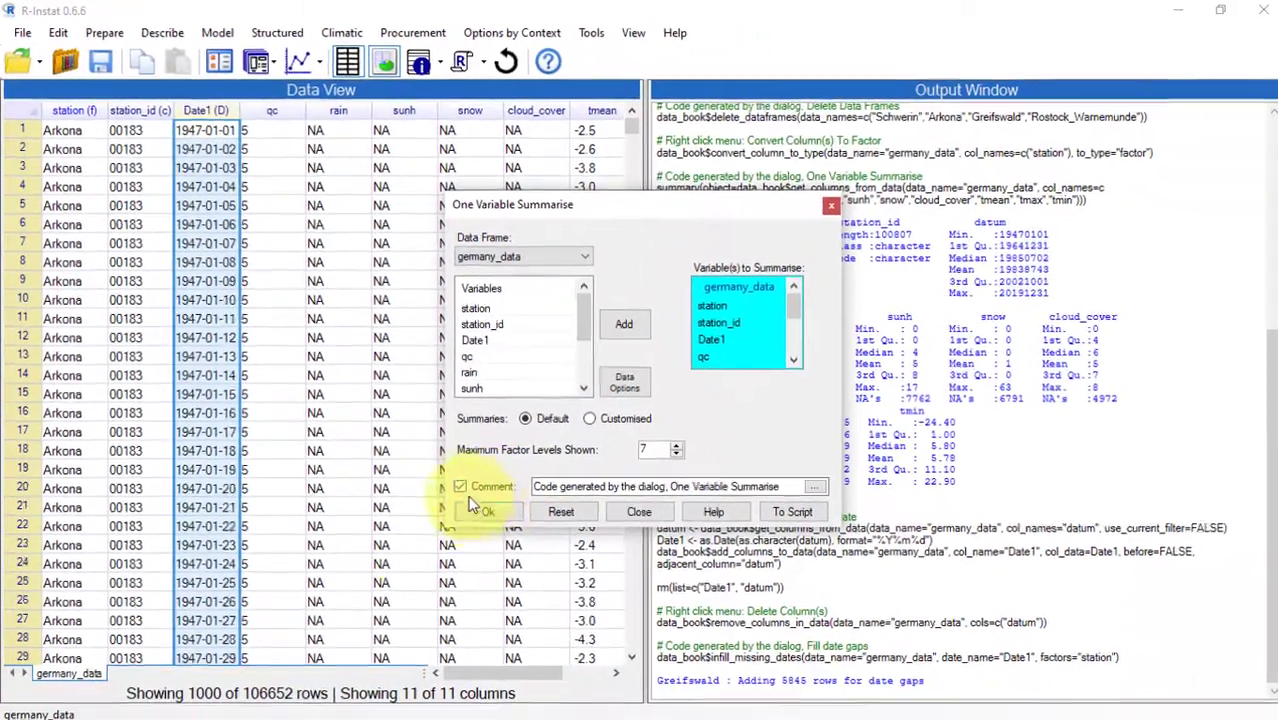
left_click(482, 510)
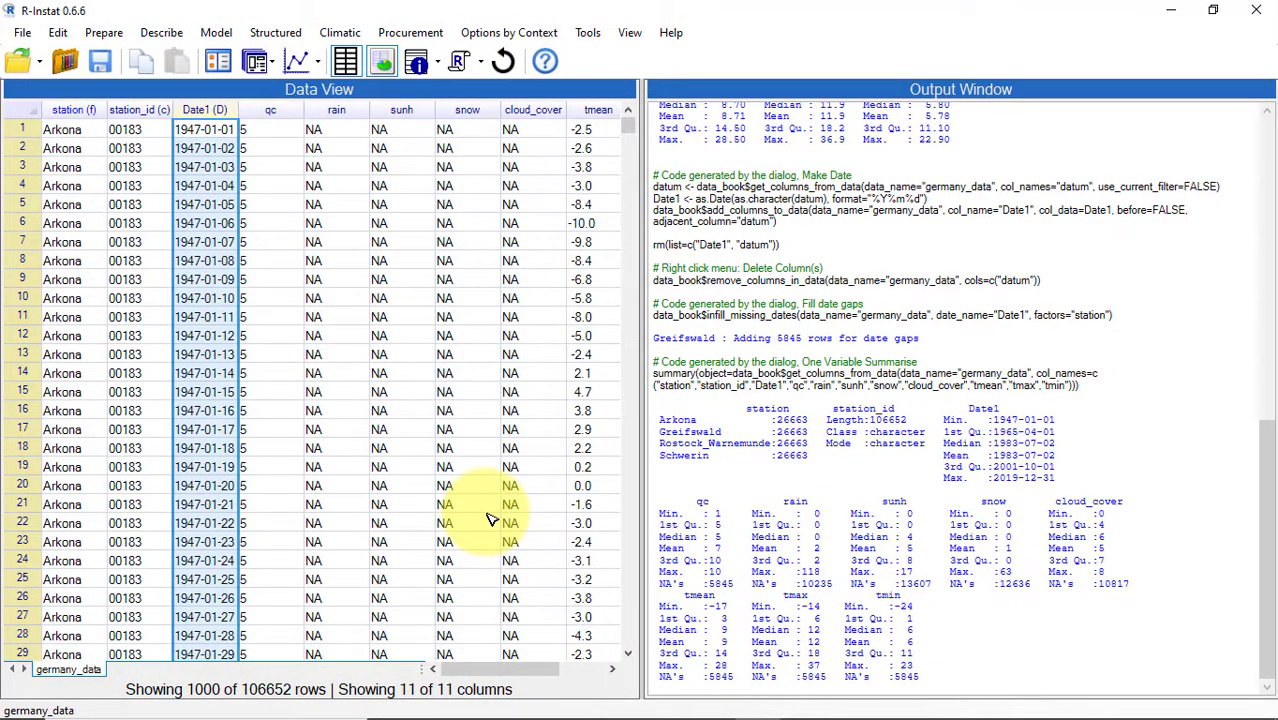
- Import the germany_metadata sheet from the germany_metadata Excel file in the library's Climatic > Germany folder
left_click(72, 70)
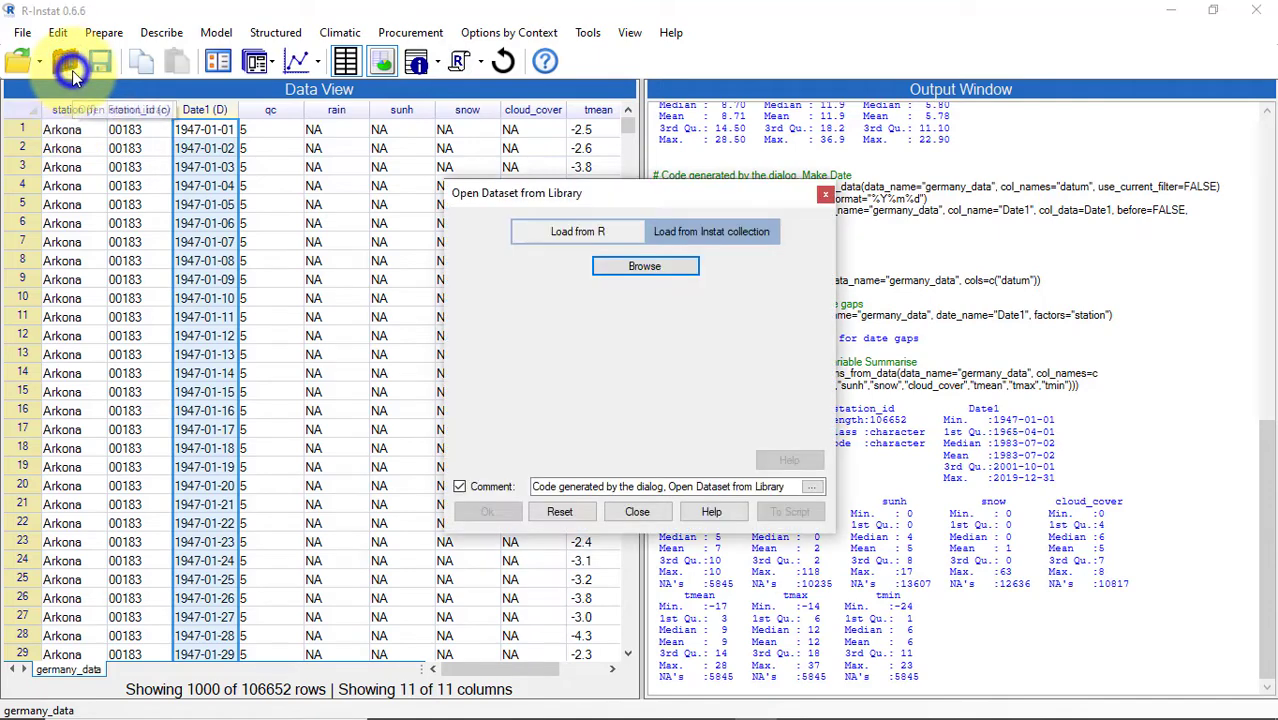
left_click(645, 266)
double_click(685, 366)
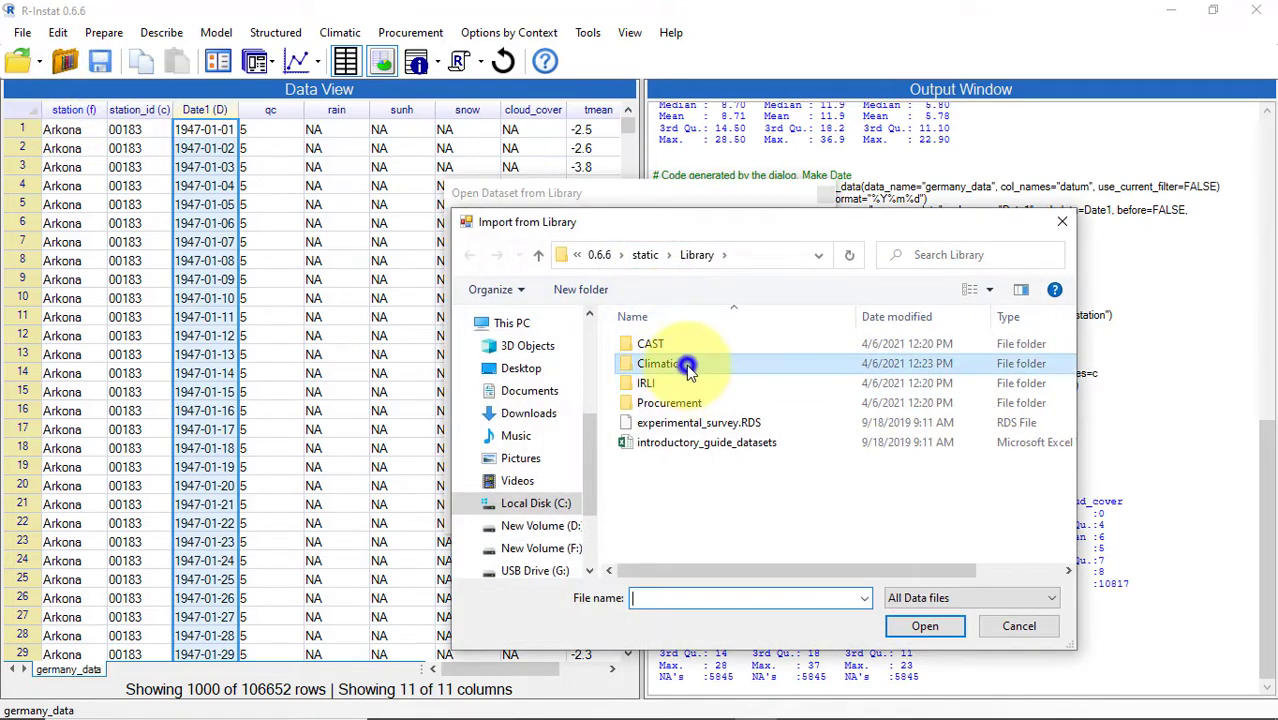
double_click(672, 364)
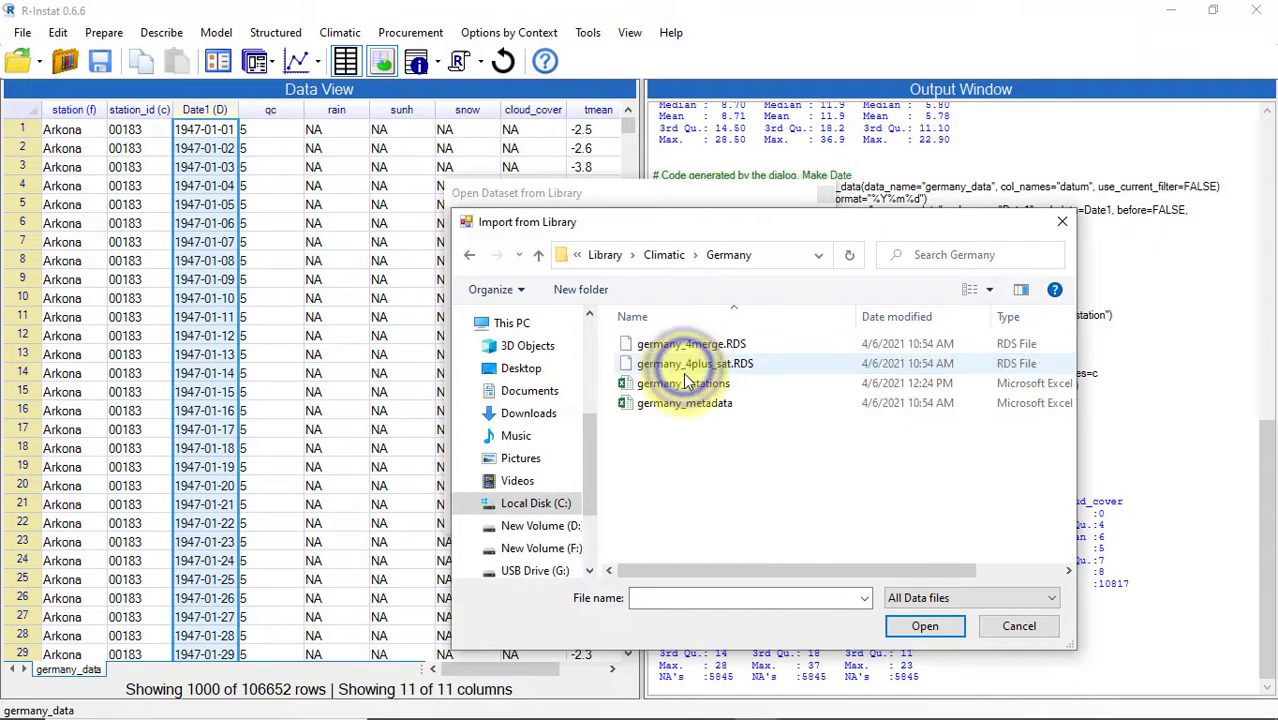
left_click(686, 404)
left_click(915, 627)
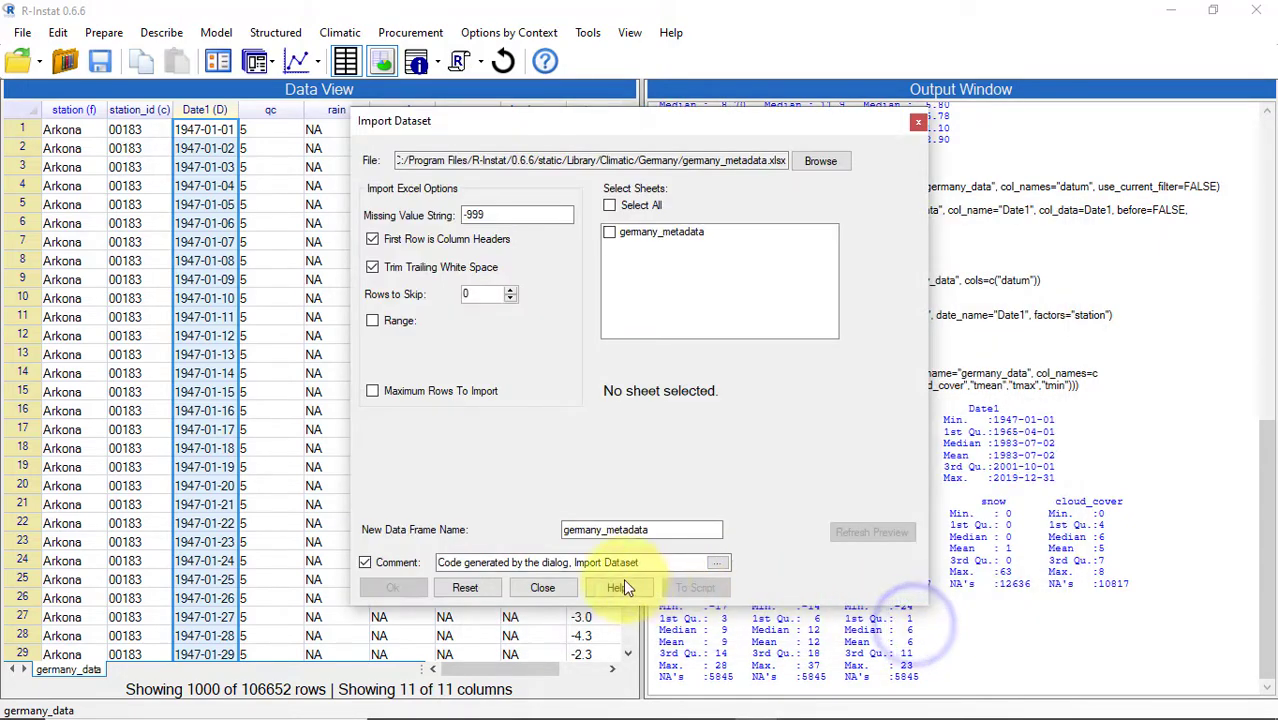
left_click(611, 233)
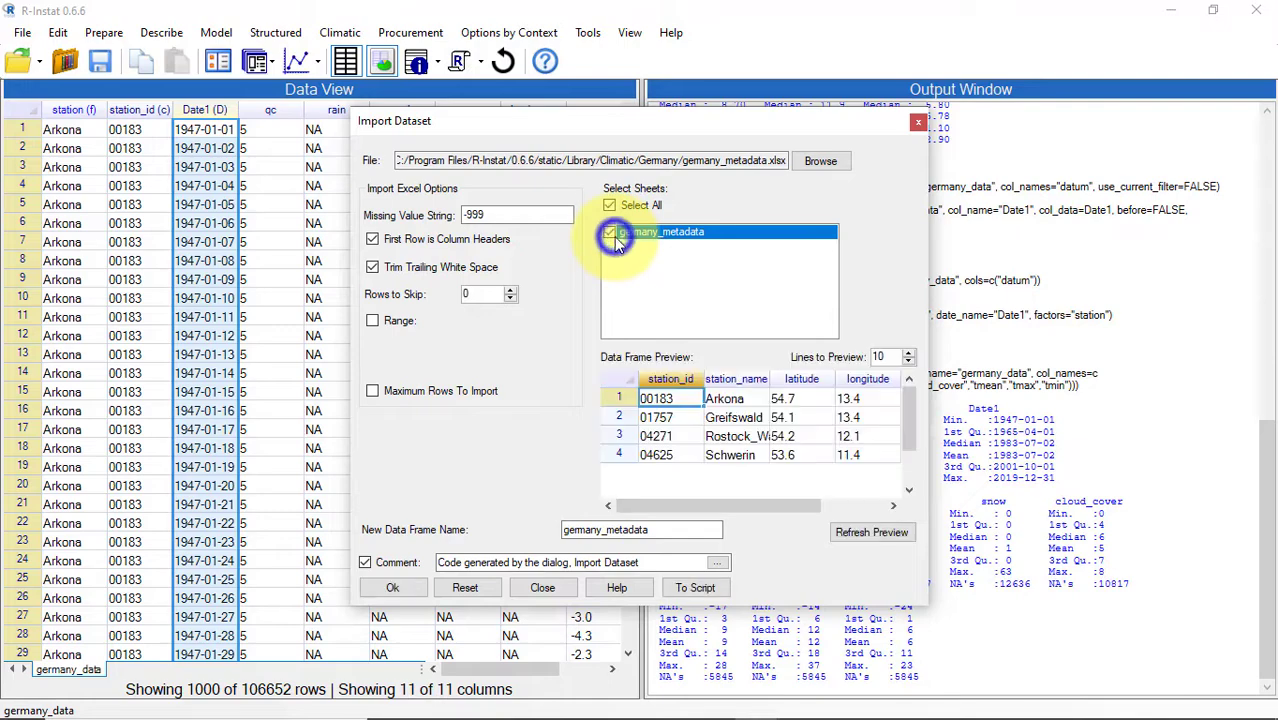
left_click(390, 587)
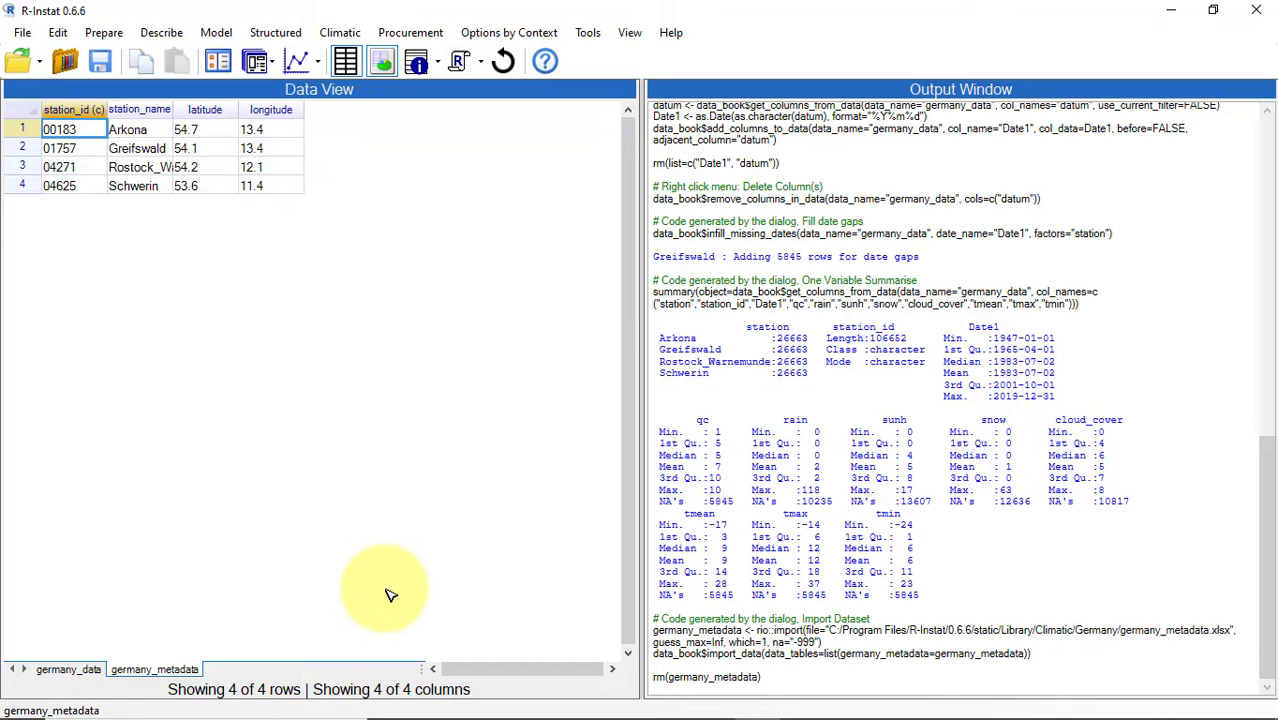
- Rename the station_name column of germany_metadata to station
right_click(145, 108)
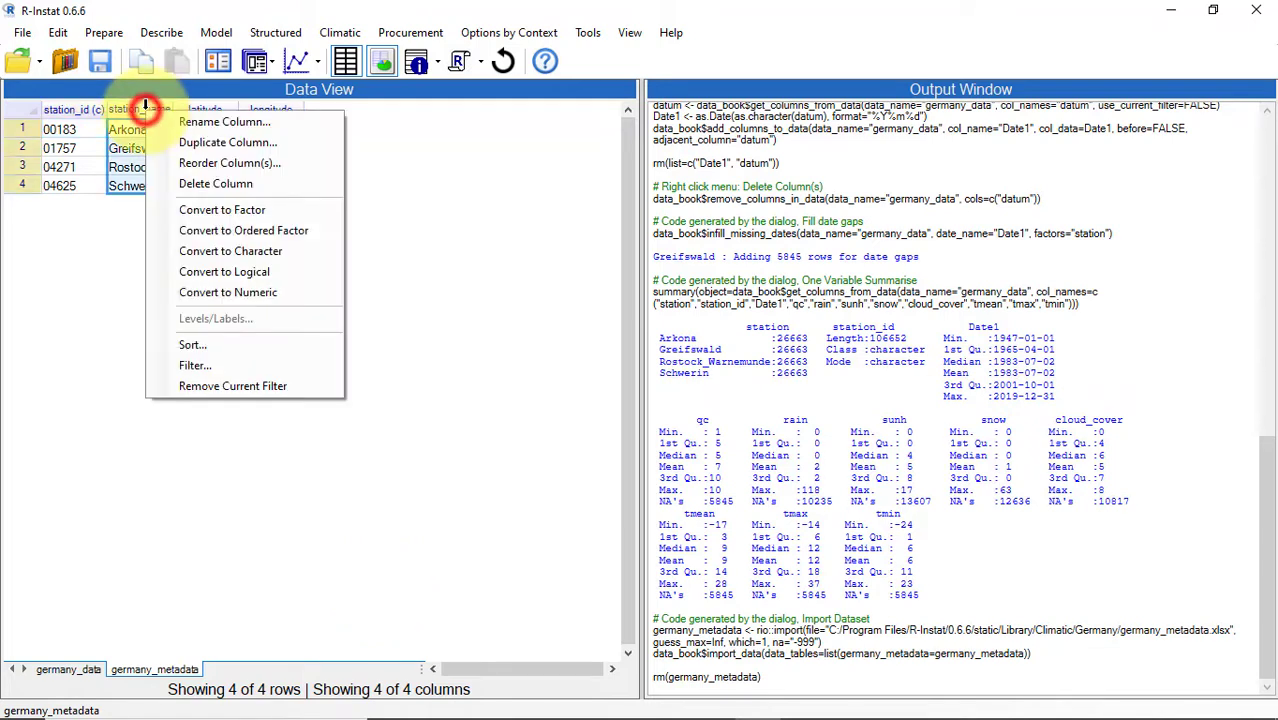
left_click(156, 121)
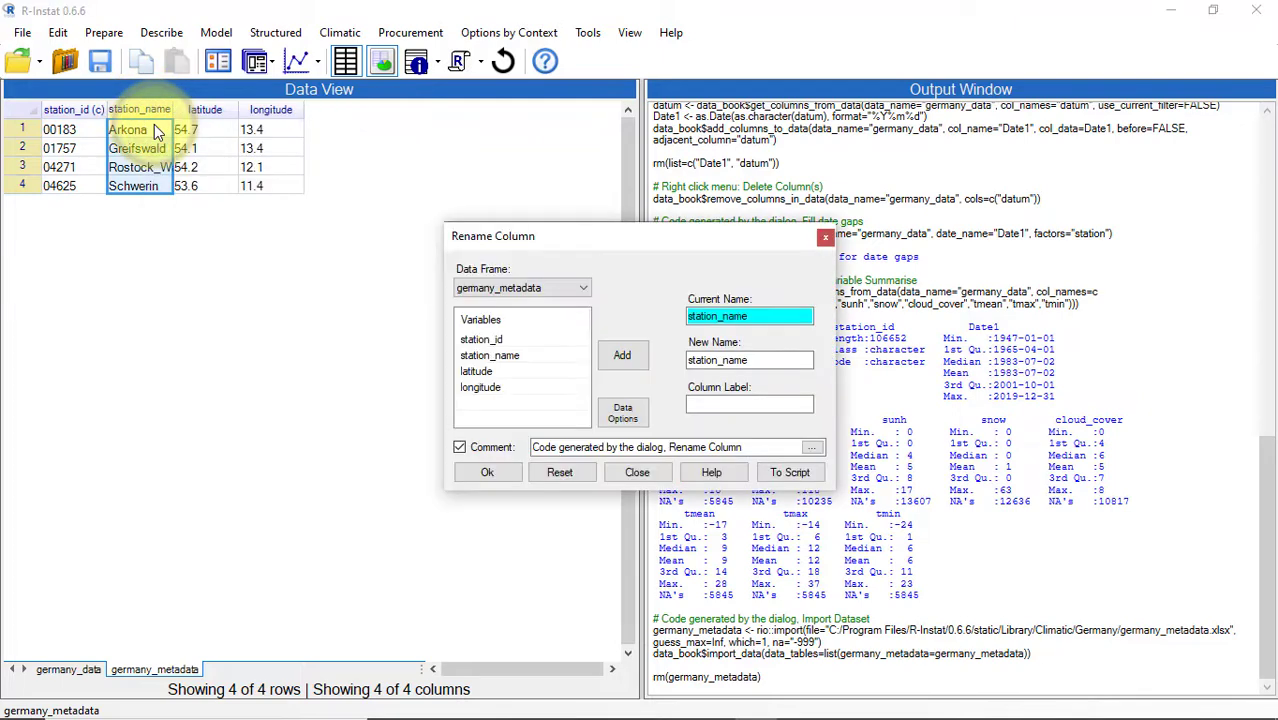
left_click(752, 360)
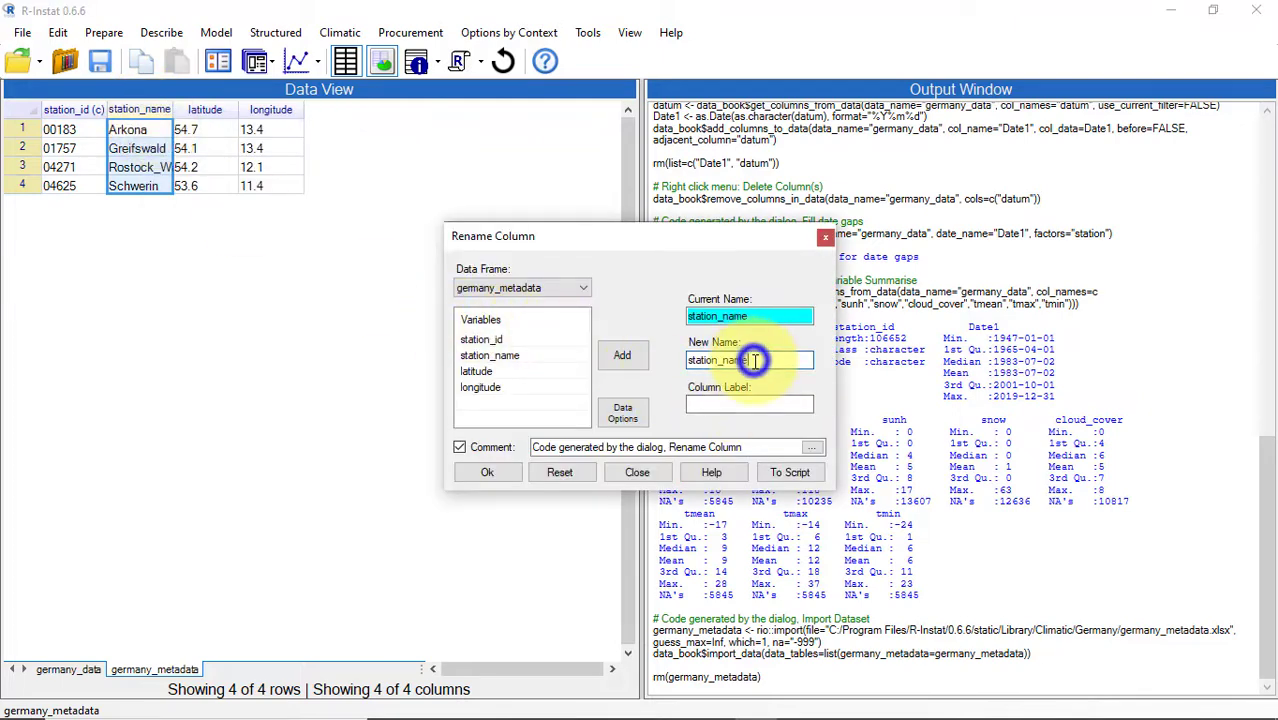
key("BackSpace")
key("BackSpace")
key("BackSpace")
key("BackSpace")
key("BackSpace")
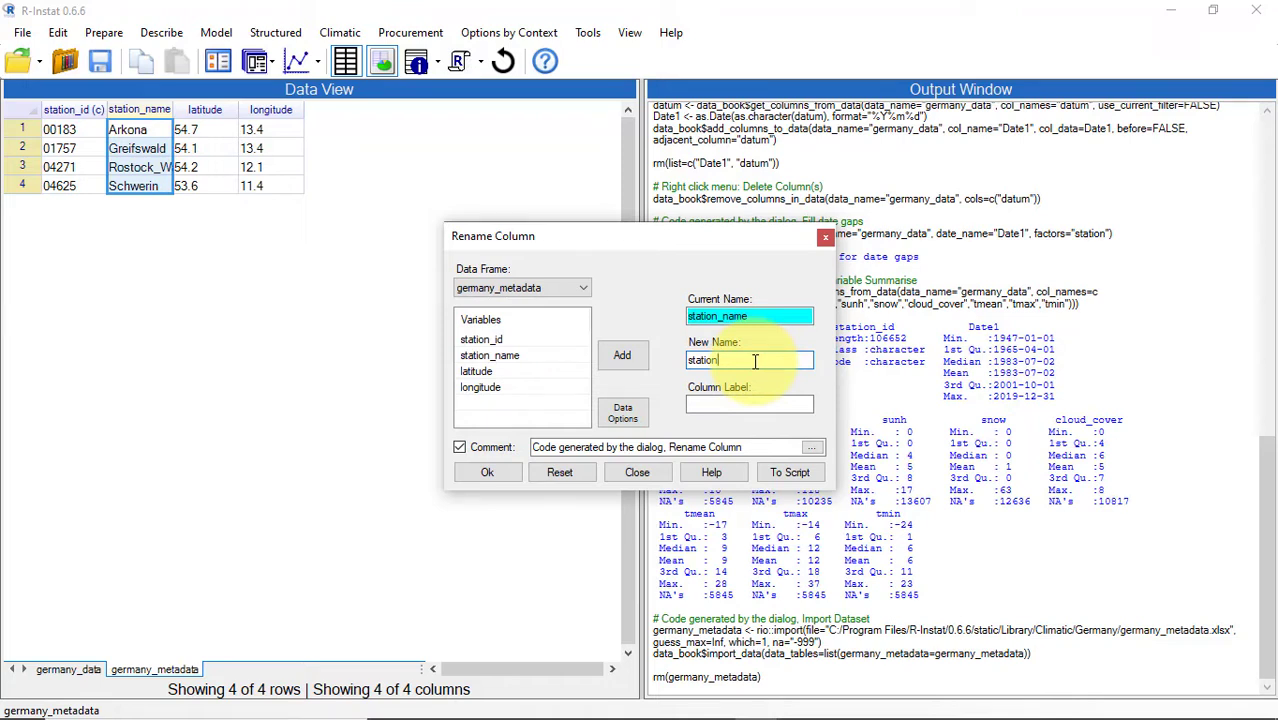
left_click(476, 471)
- Add a key named key to germany_metadata using the station column, checking its uniqueness before creating it
left_click(100, 32)
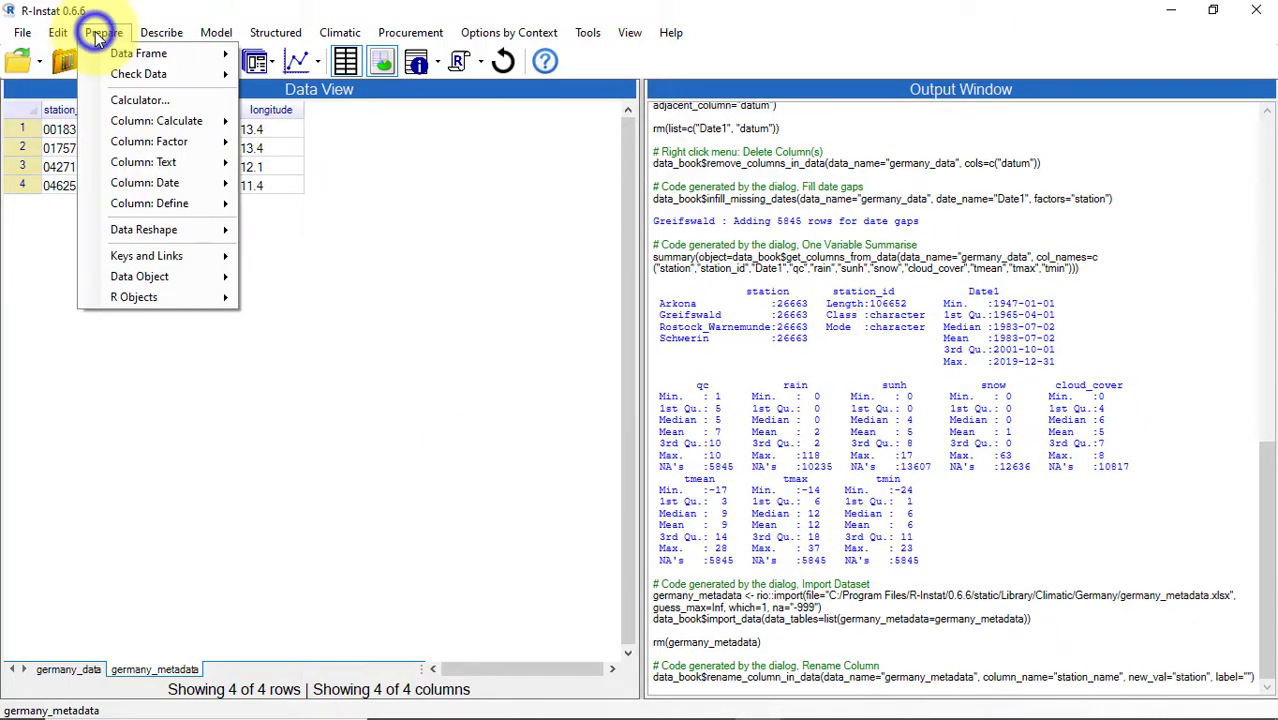
mouse_move(145, 257)
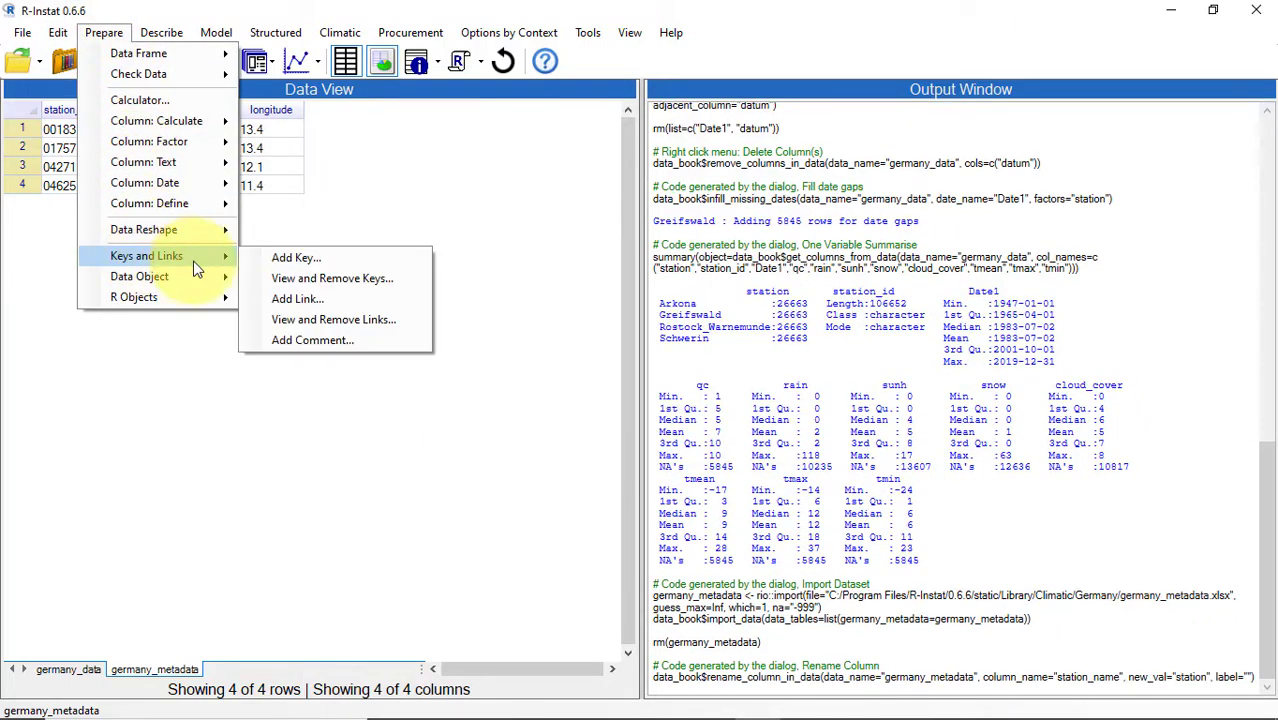
left_click(265, 257)
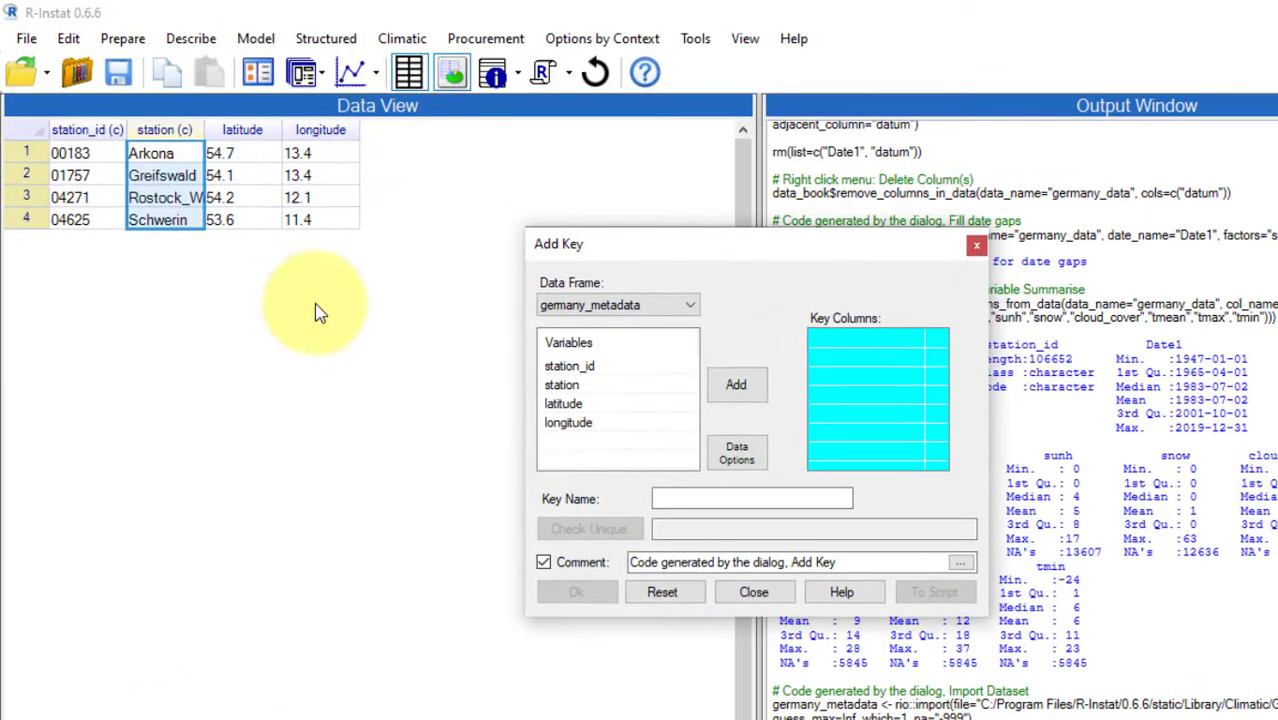
double_click(562, 385)
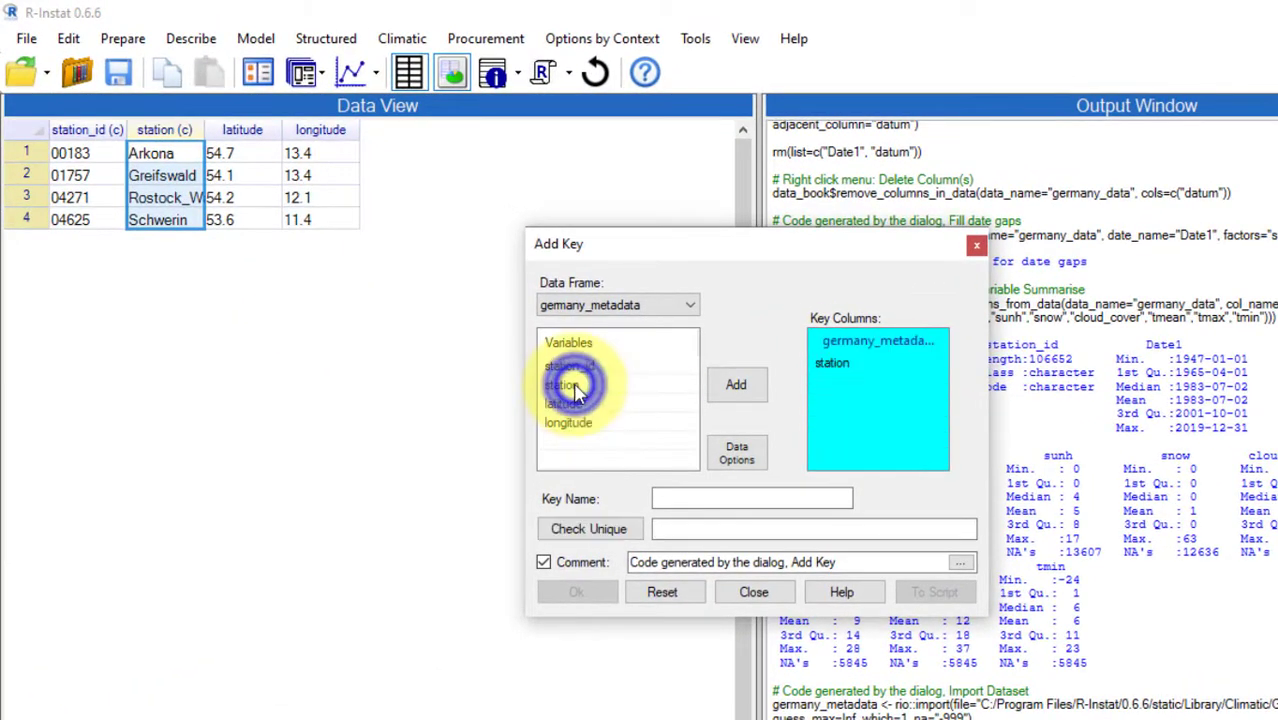
left_click(669, 492)
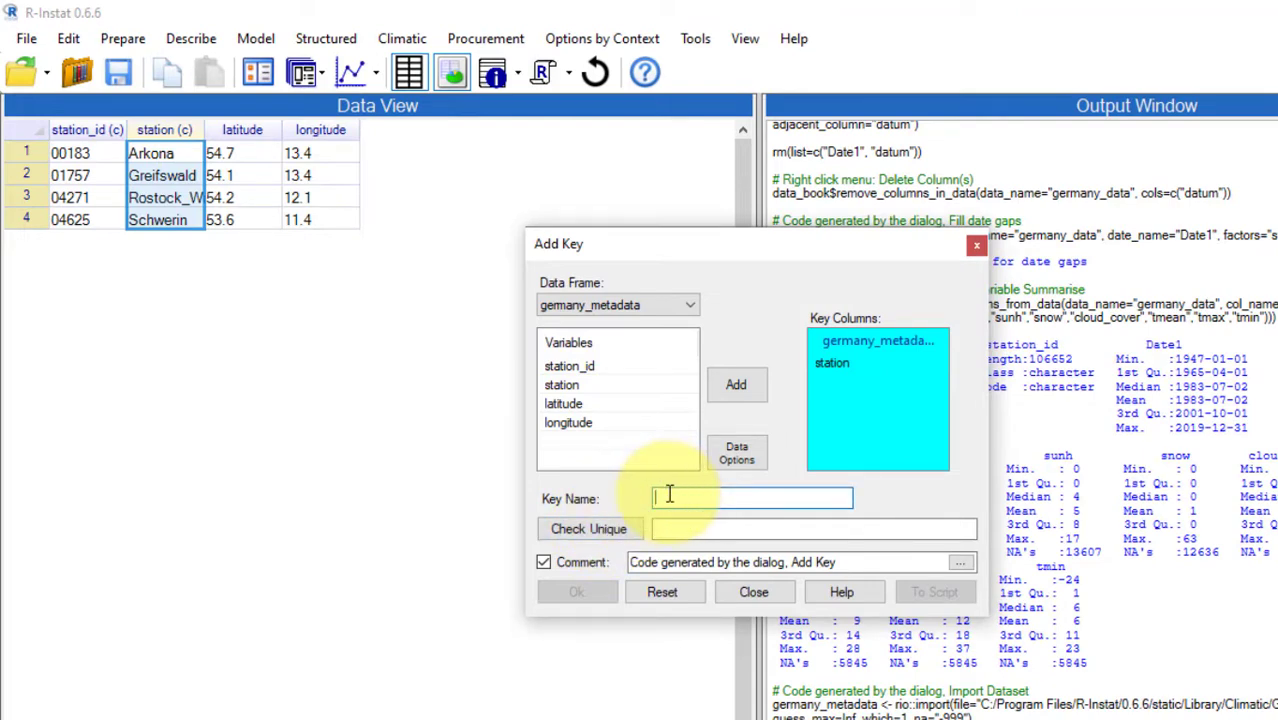
type("key")
left_click(616, 537)
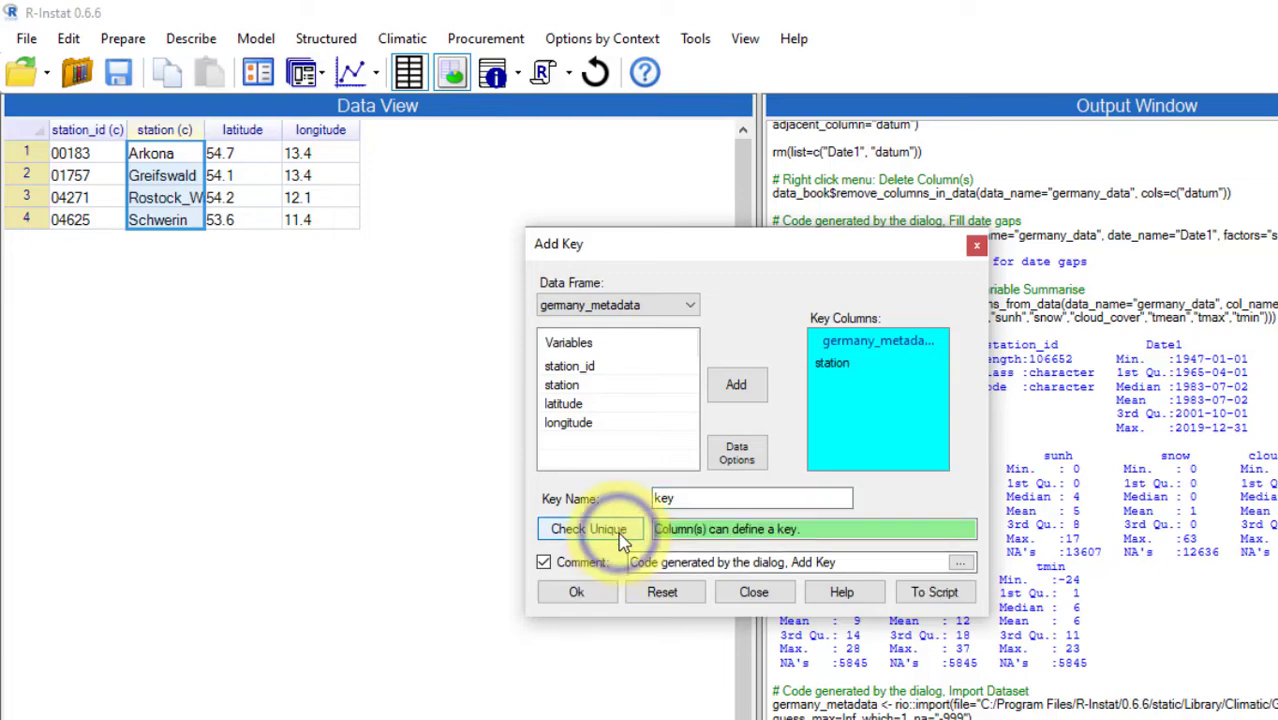
left_click(580, 594)
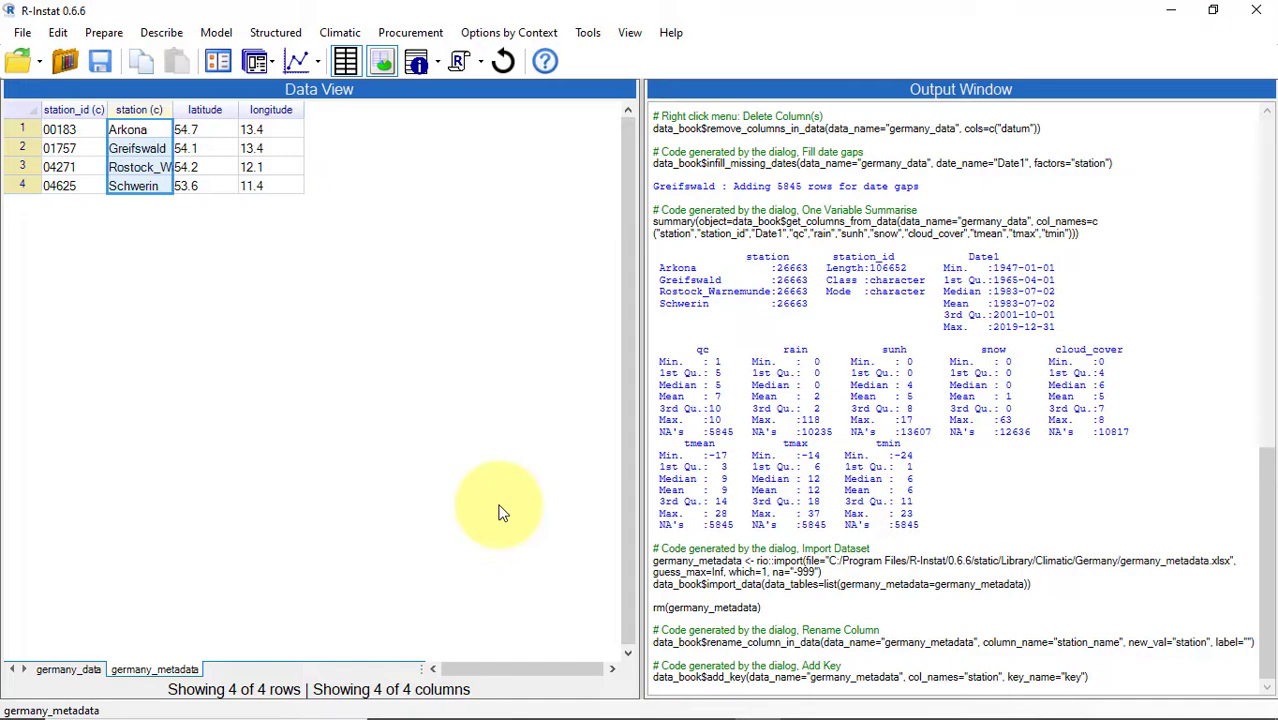
- Add a key named key to germany_data on station and Date1, checking uniqueness for station alone and for both columns
left_click(217, 61)
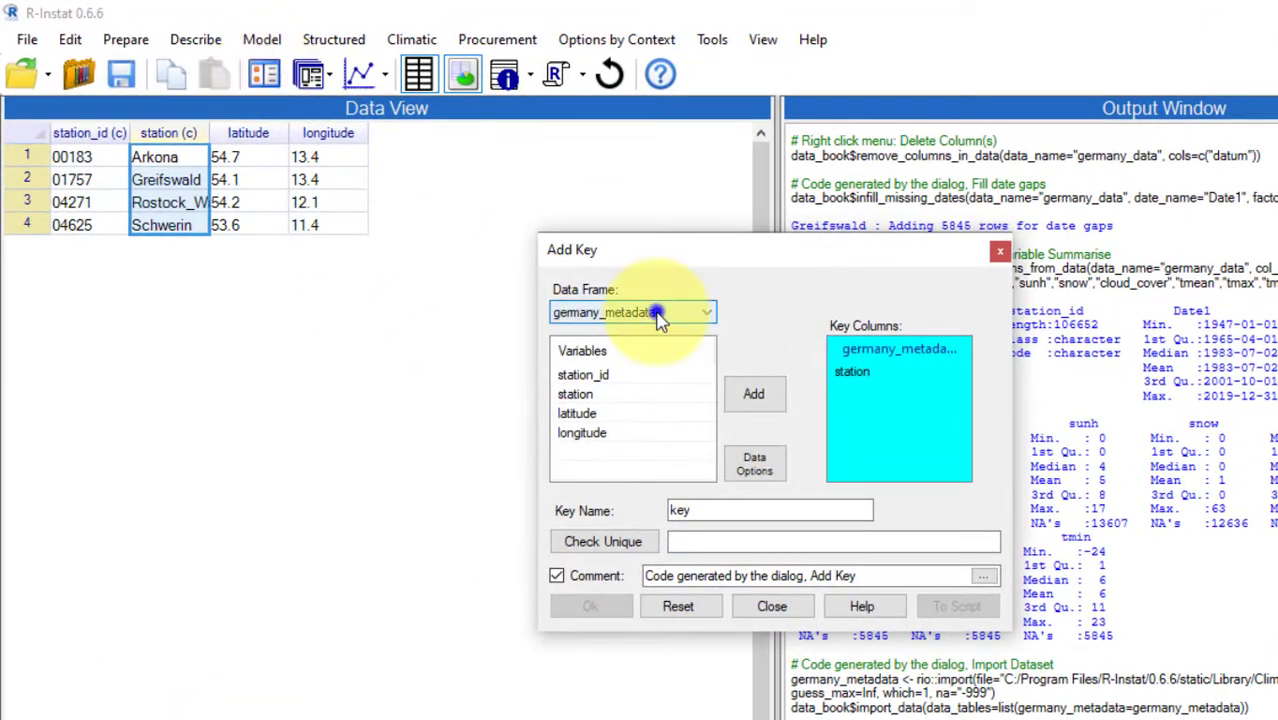
left_click(545, 268)
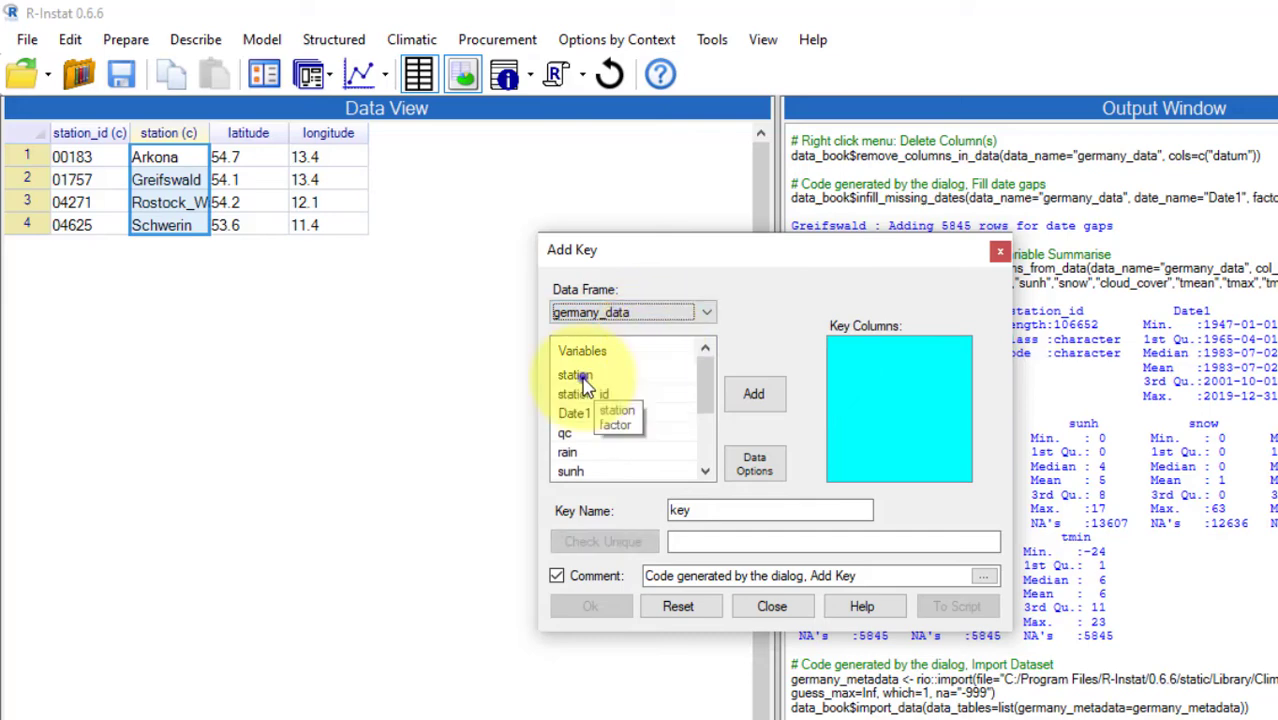
double_click(575, 374)
left_click(616, 540)
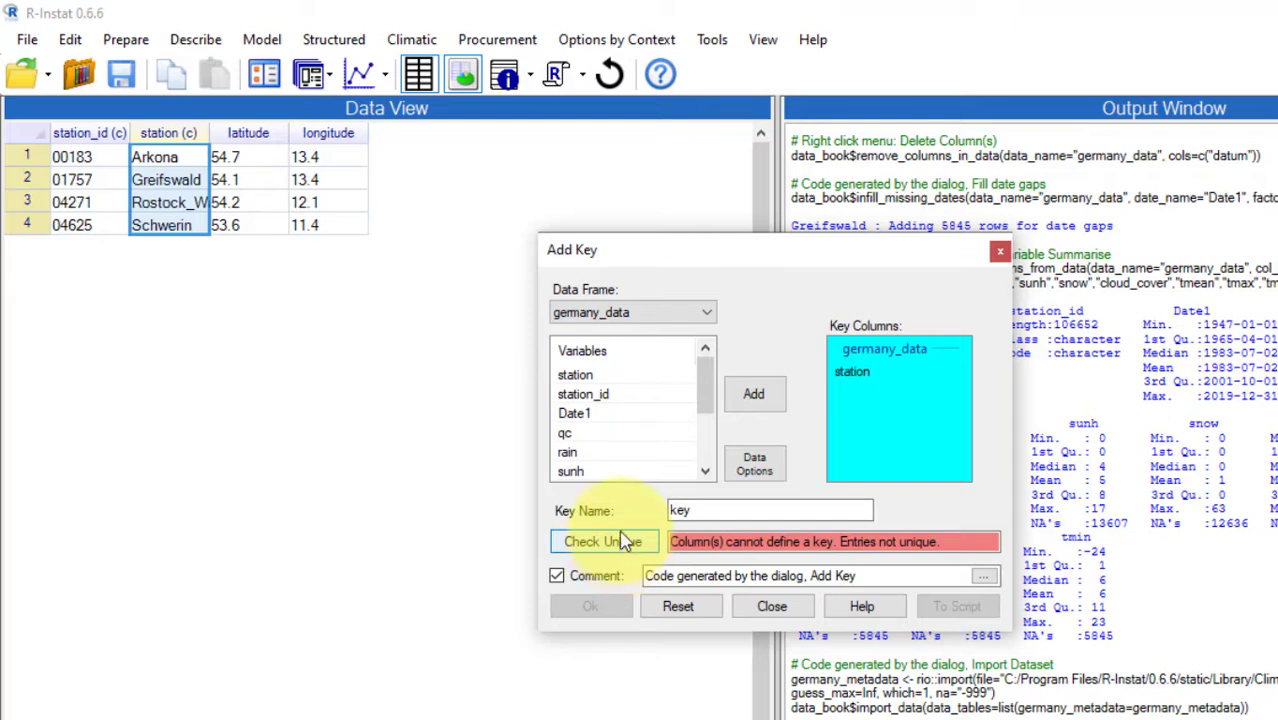
double_click(574, 413)
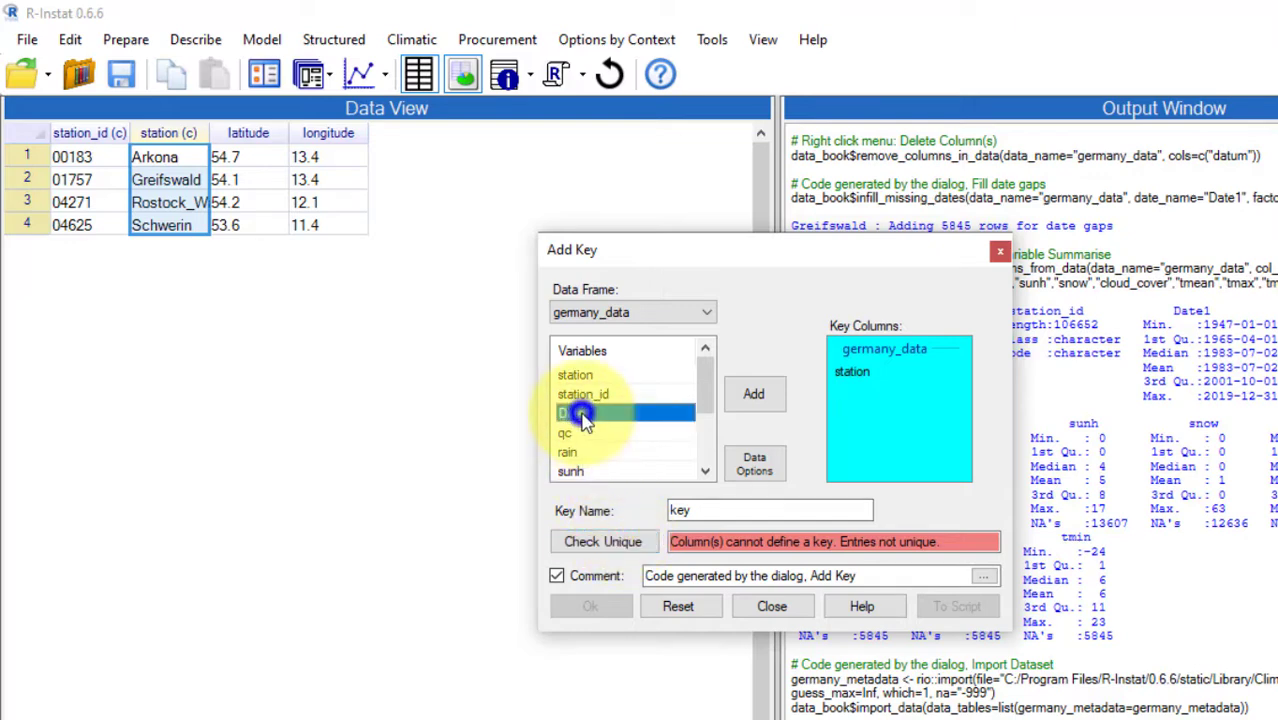
left_click(605, 548)
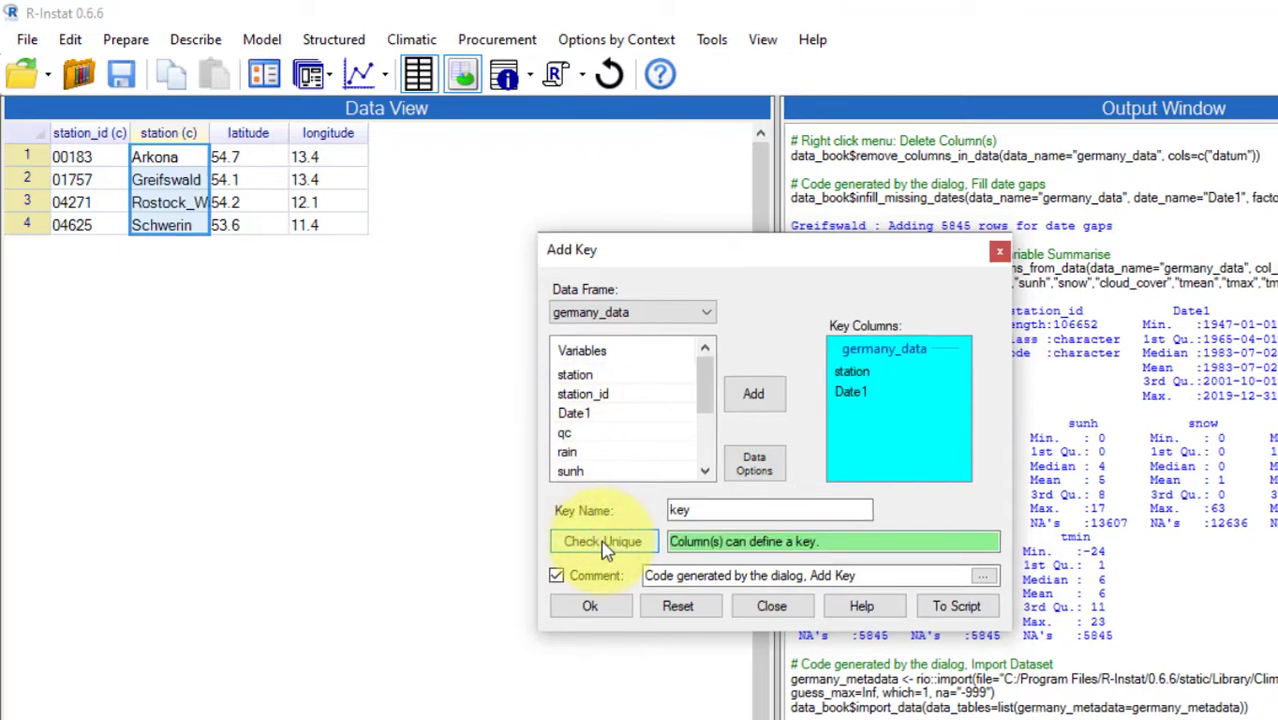
left_click(590, 606)
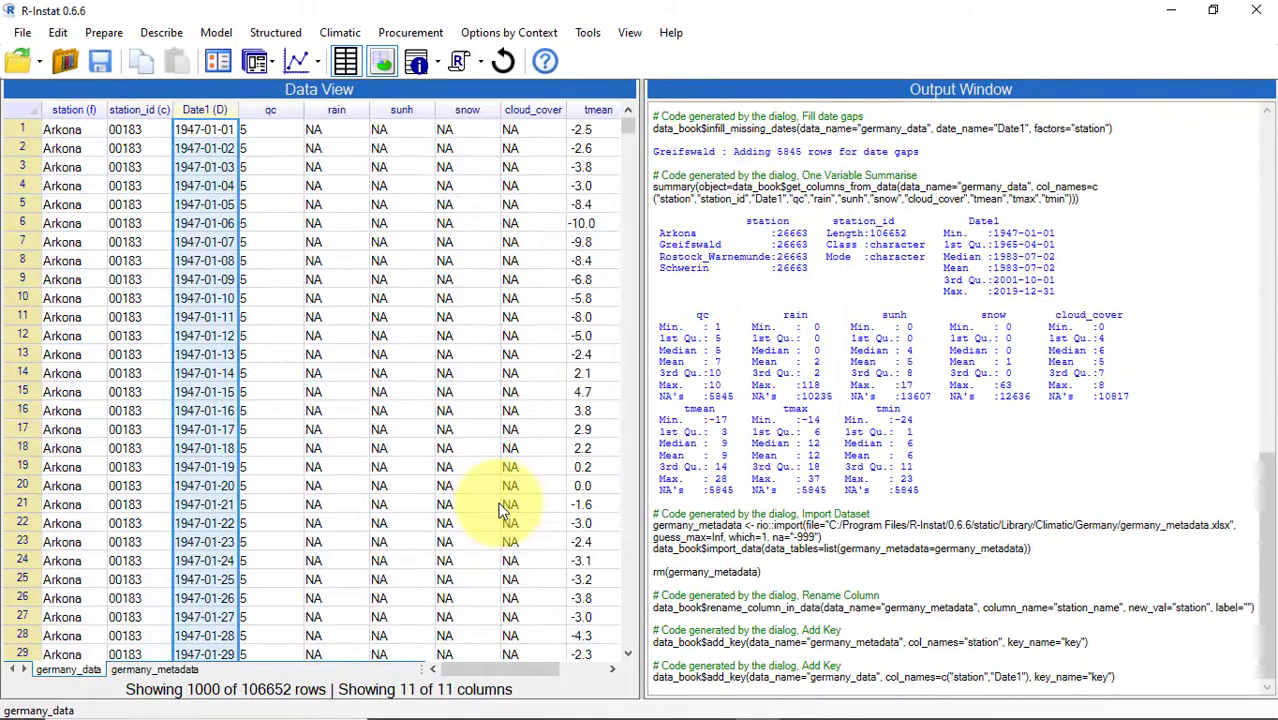
- Add a link named link from germany_data to germany_metadata using the station key of germany_metadata
left_click(103, 32)
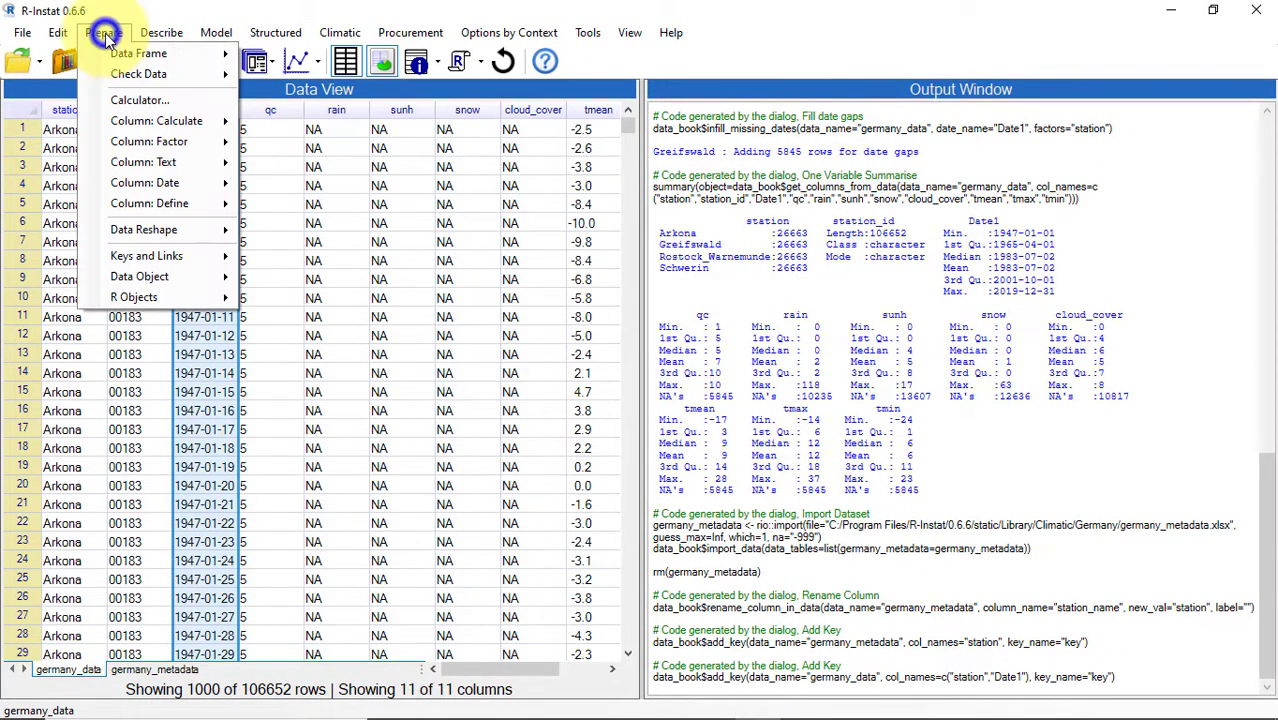
mouse_move(146, 257)
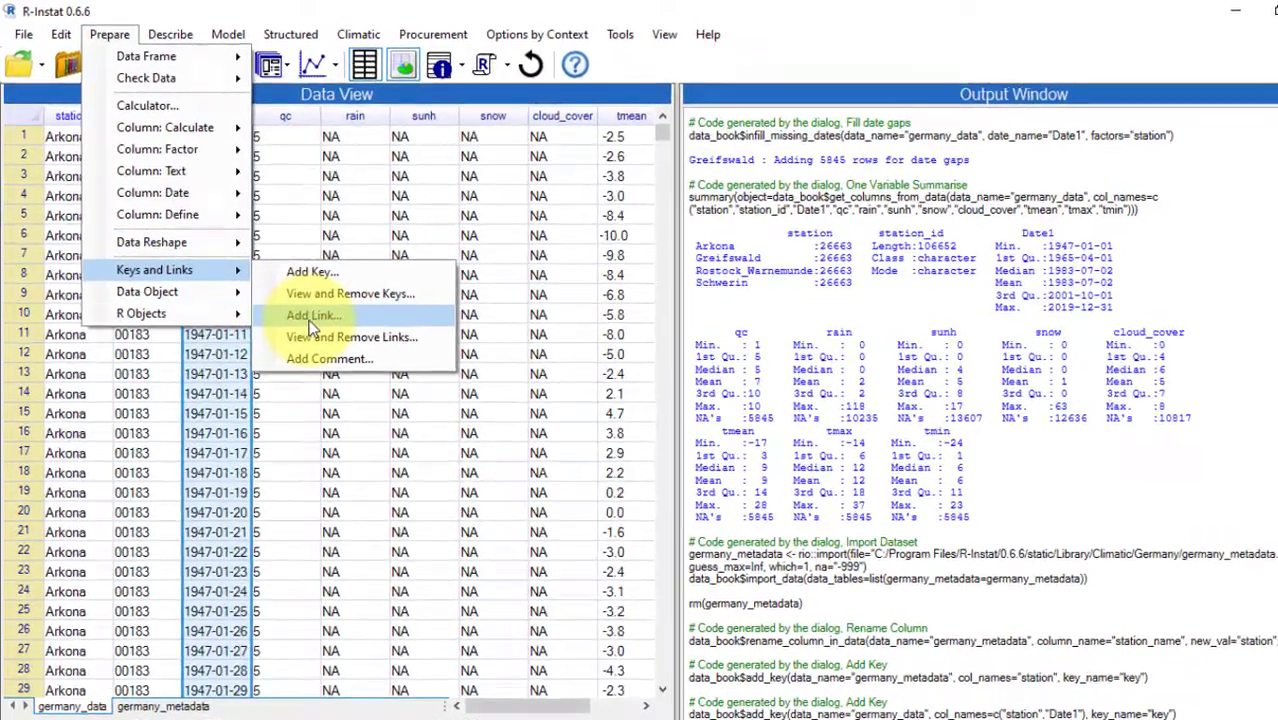
left_click(291, 302)
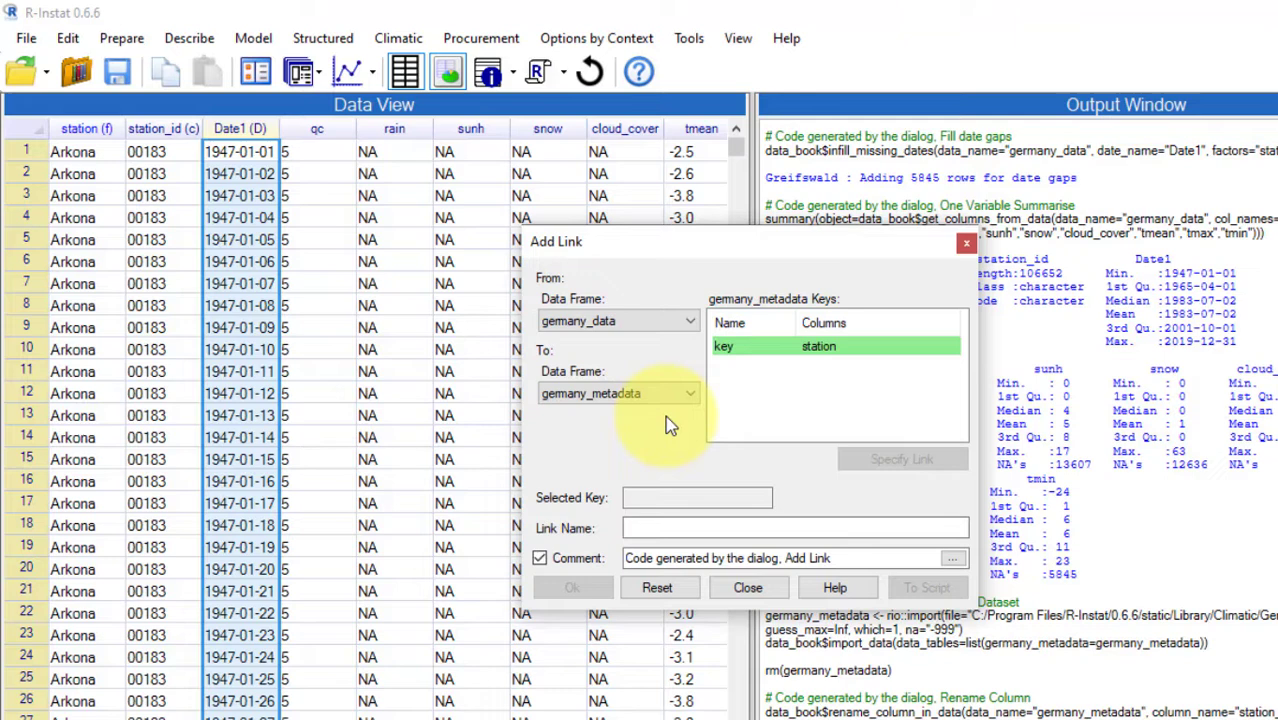
left_click(798, 356)
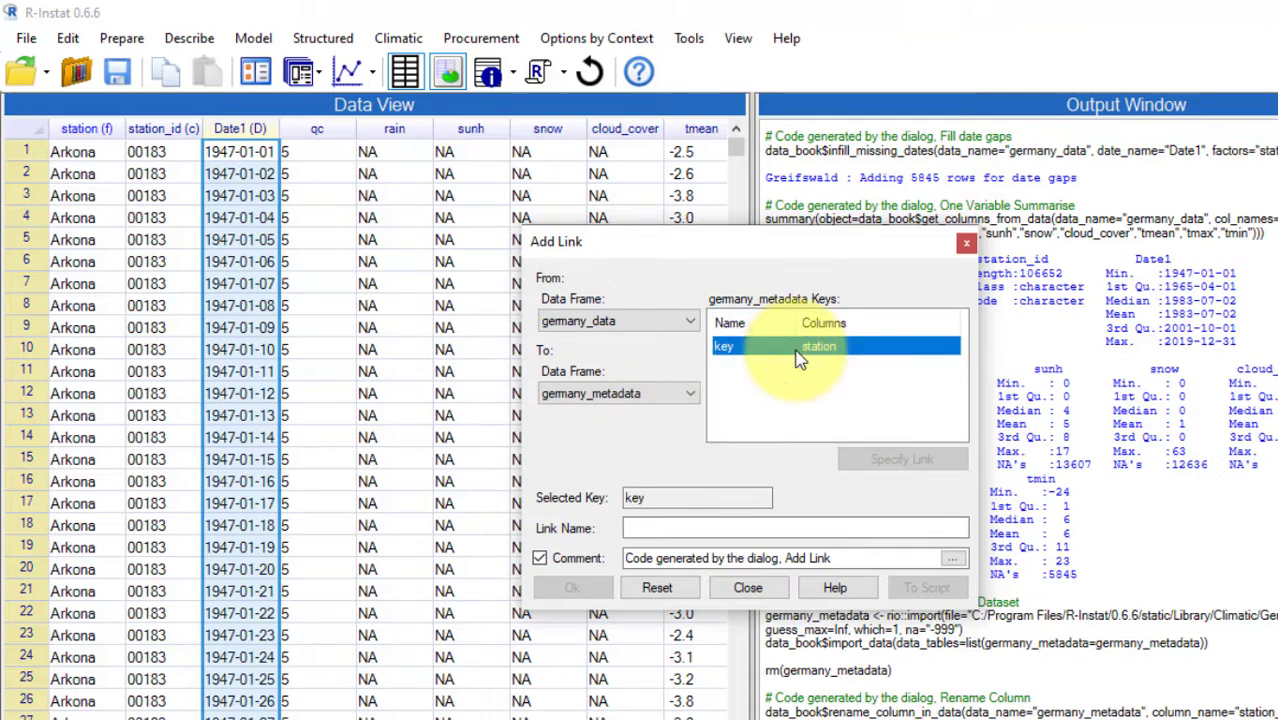
left_click(743, 528)
type("lin")
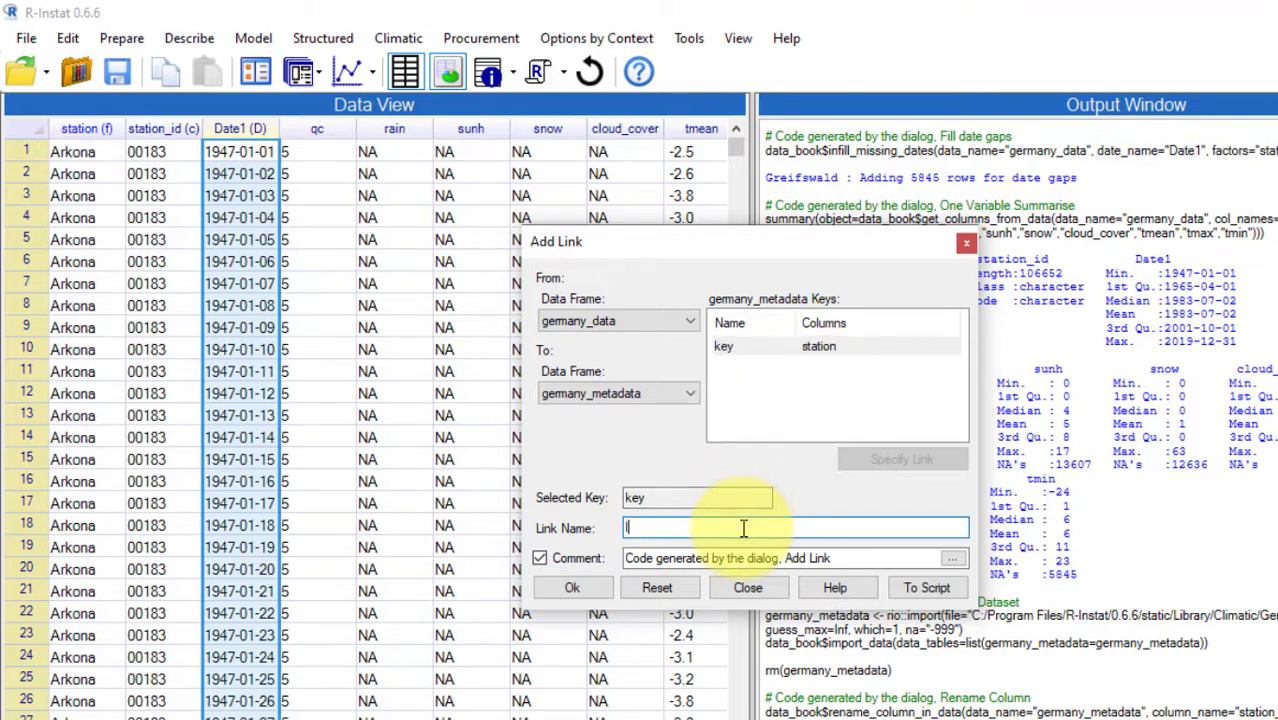
type("k")
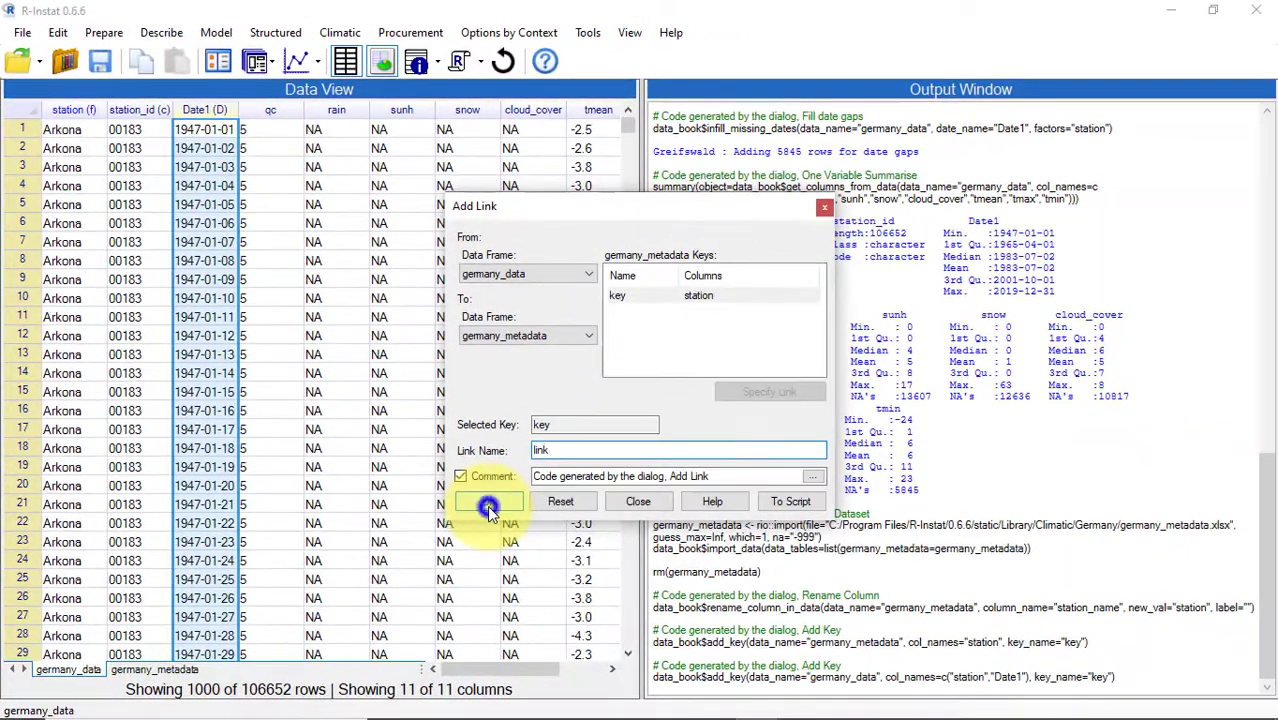
left_click(494, 512)
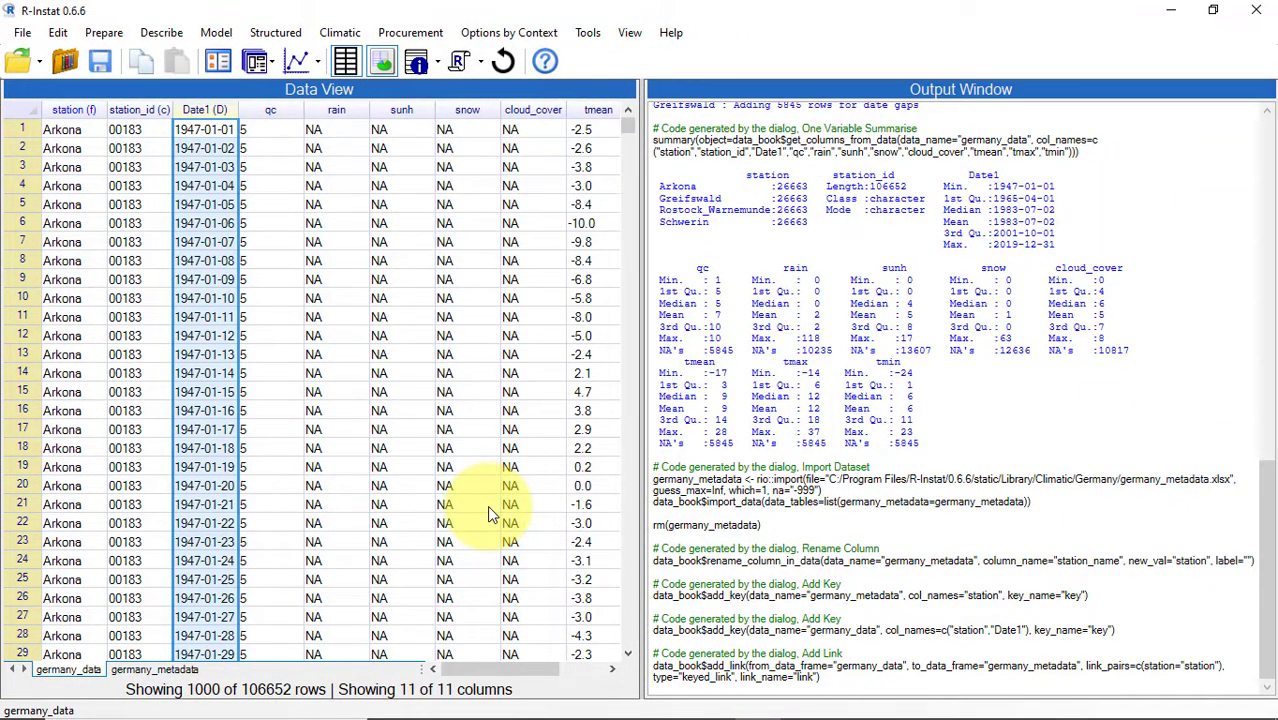
- Open the Save As options for saving the data, output, log or script
left_click(20, 33)
mouse_move(110, 260)
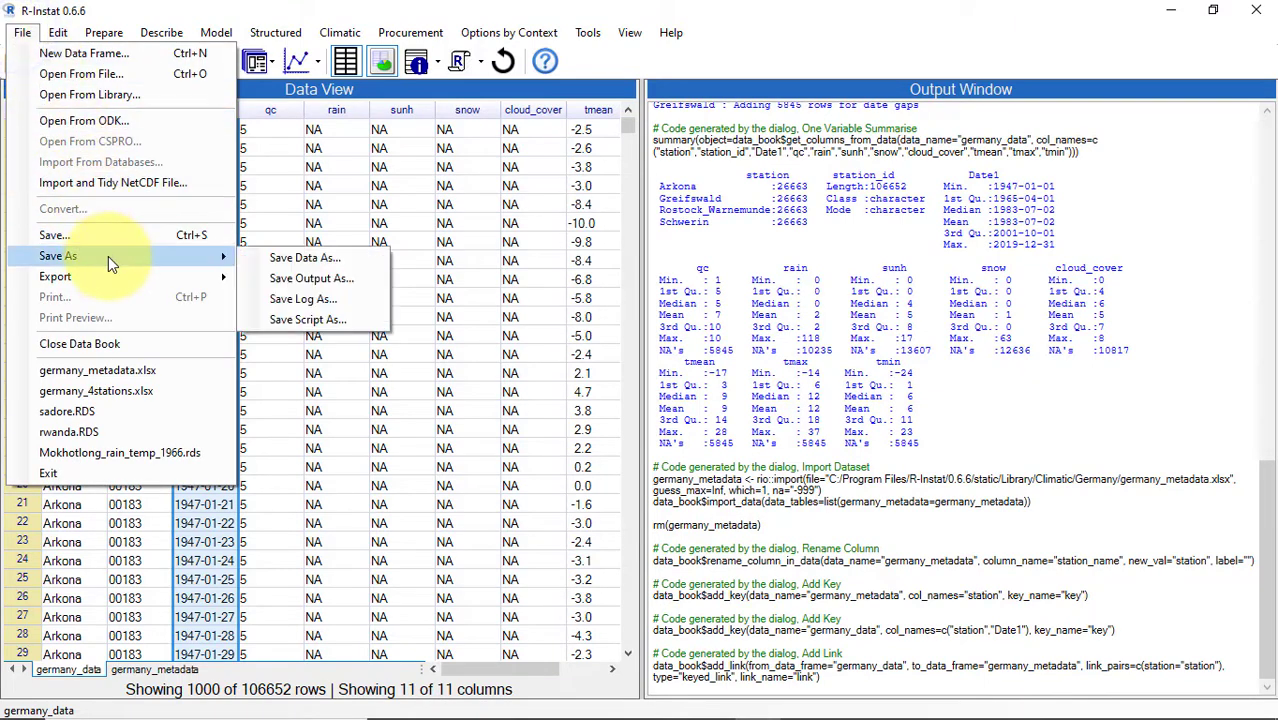